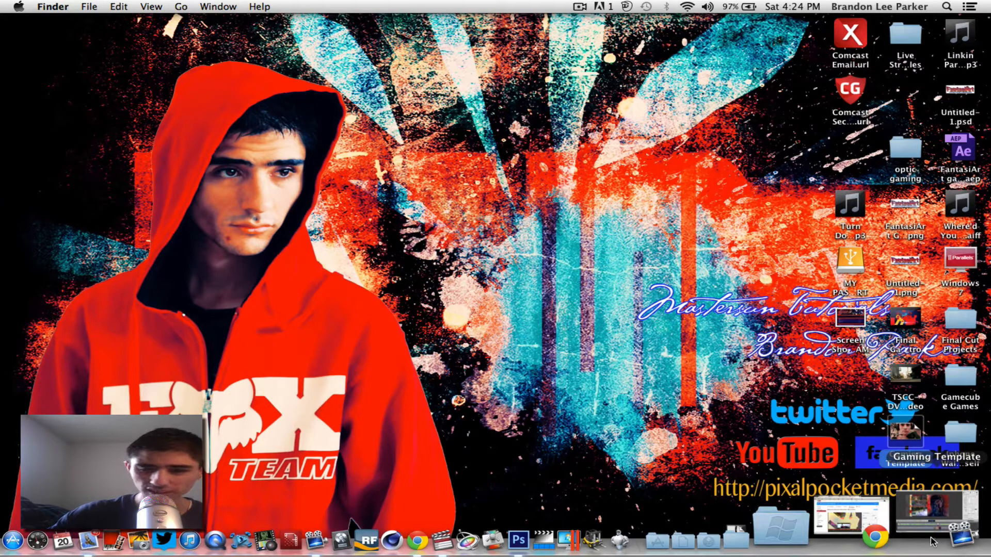
# Reopen the annotations editor for the Adobe Encore CS6 Tutorial video from Video Manager.
pyautogui.click(933, 542)
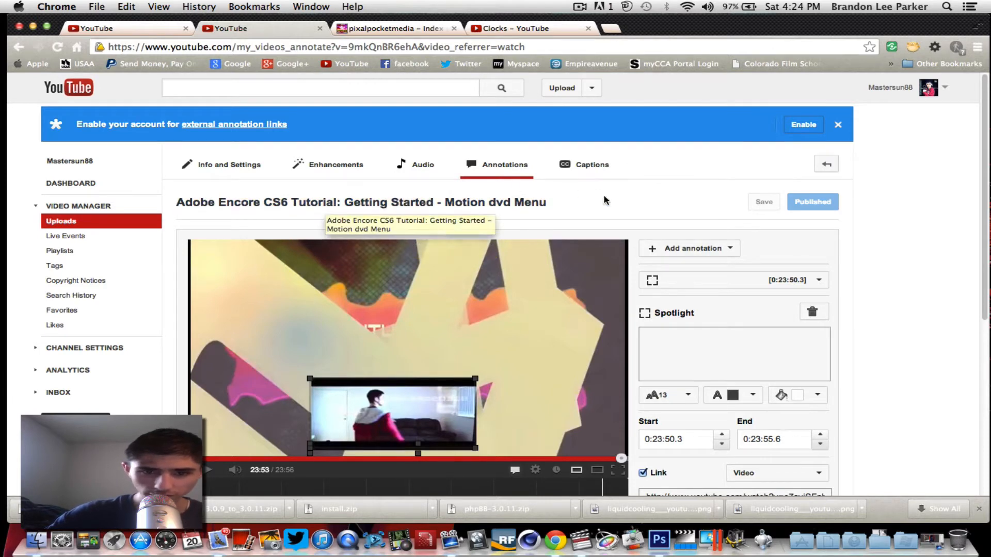
pyautogui.click(894, 86)
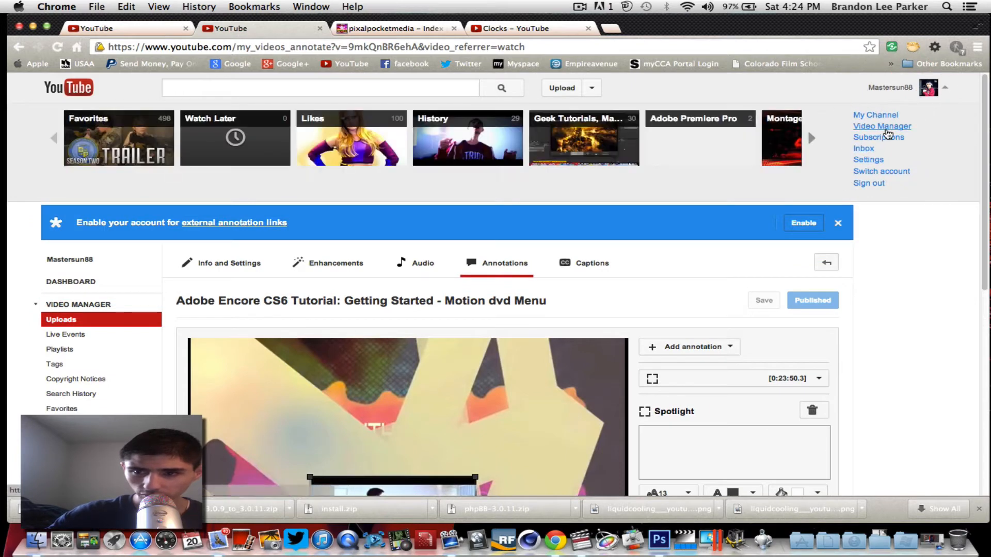
pyautogui.click(873, 127)
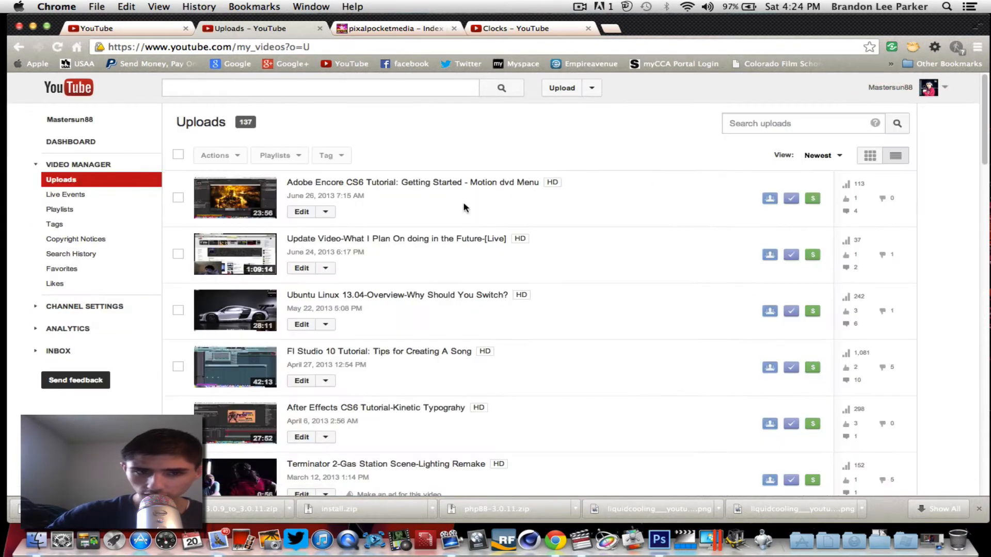
pyautogui.click(403, 183)
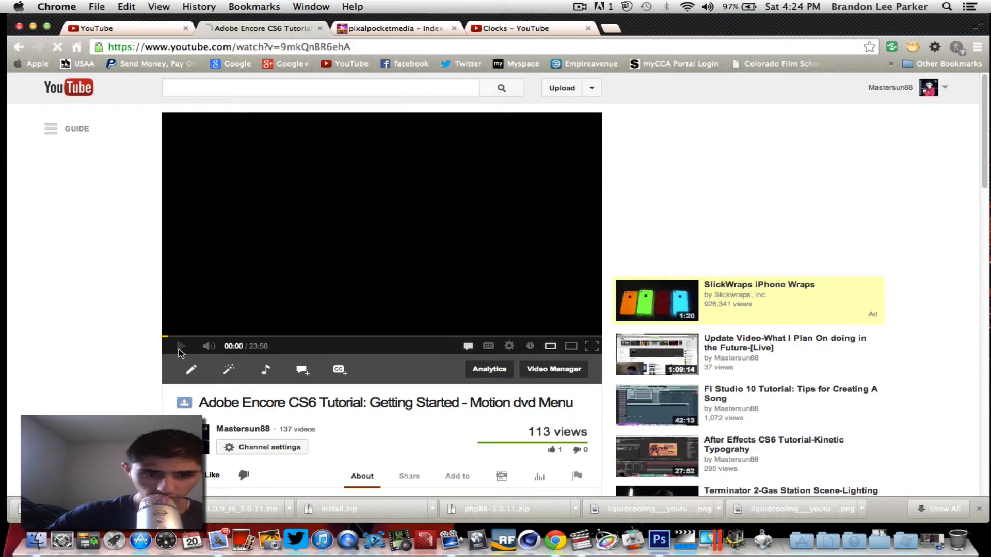
pyautogui.click(180, 349)
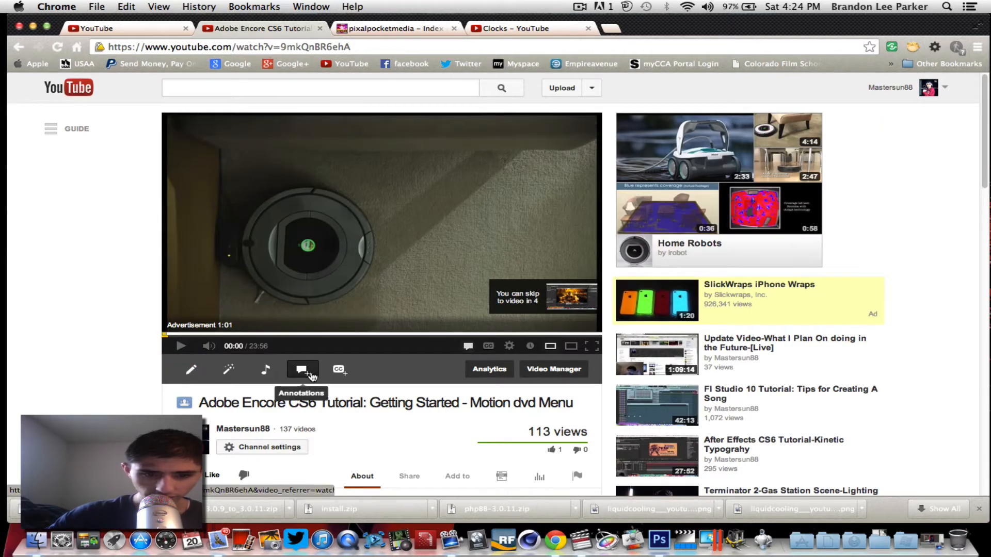
pyautogui.click(307, 373)
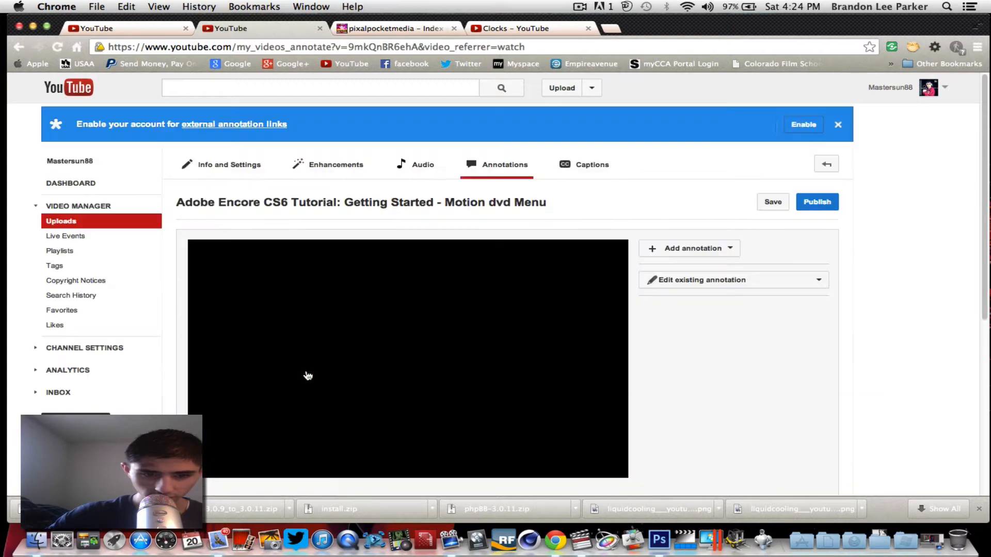
# Pause the preview and scrub the progress bar toward the end of the video.
pyautogui.scroll(-5, 666, 302)
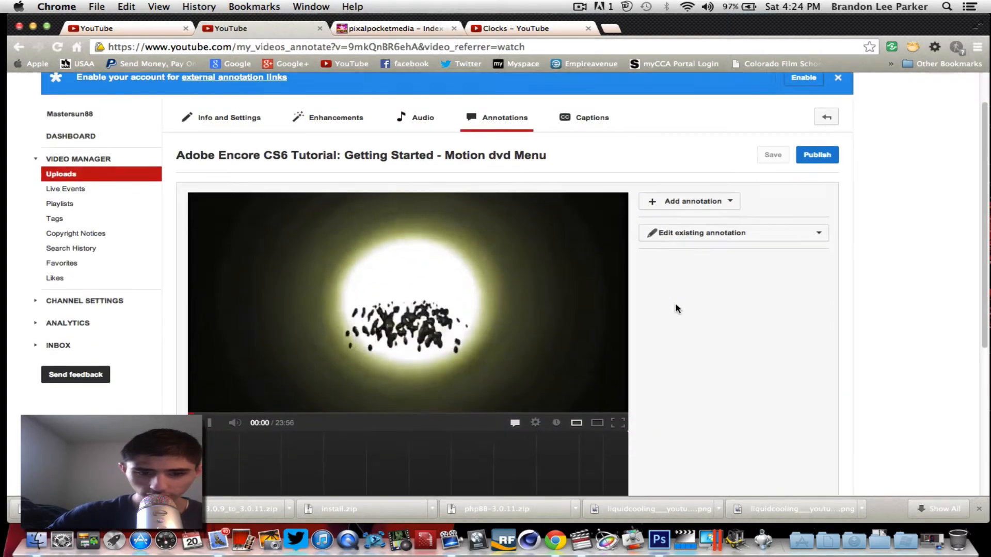
pyautogui.click(204, 322)
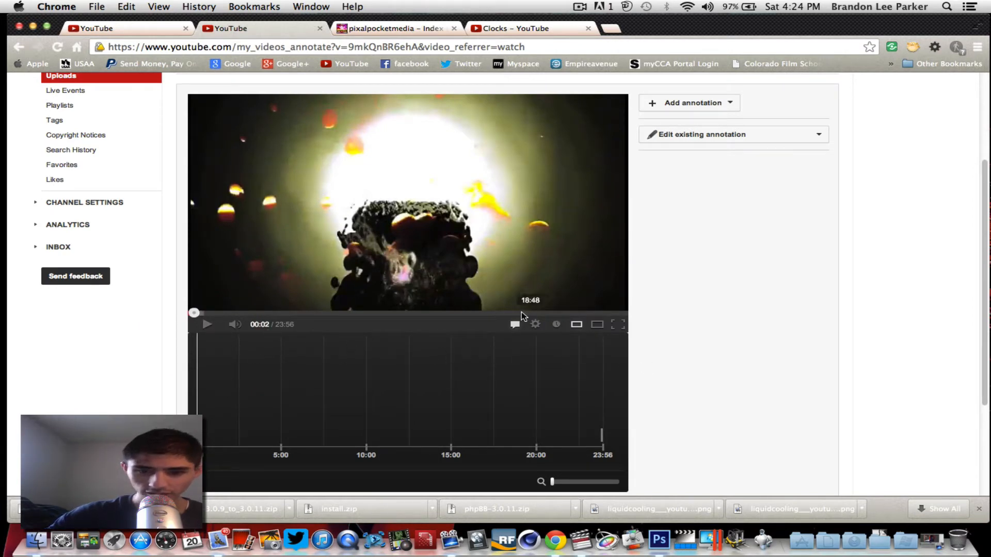
pyautogui.click(522, 313)
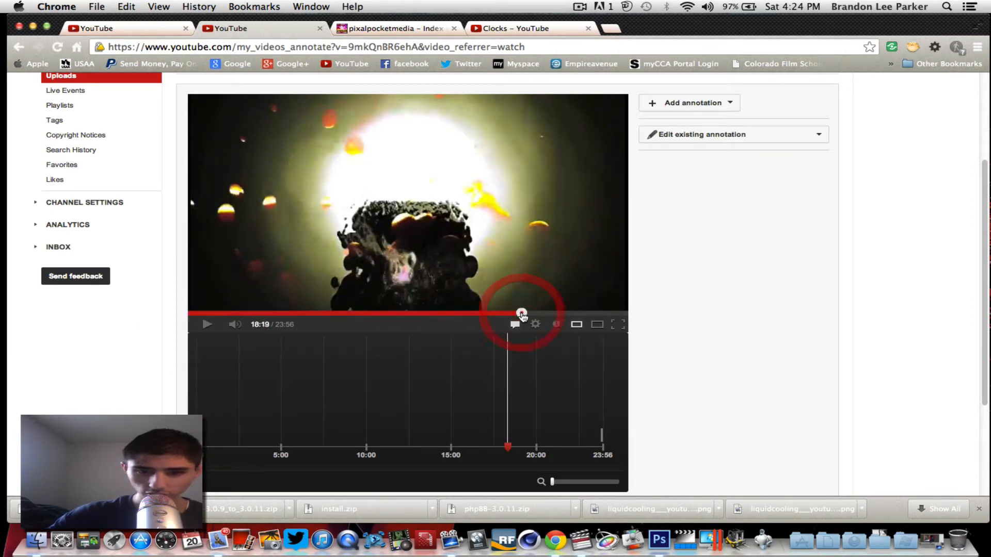
pyautogui.click(564, 313)
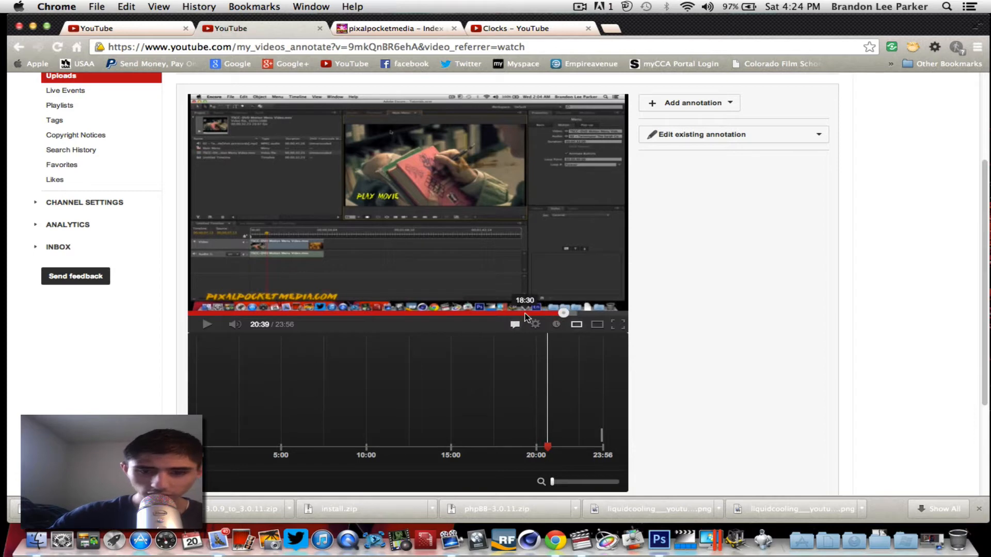
pyautogui.click(582, 313)
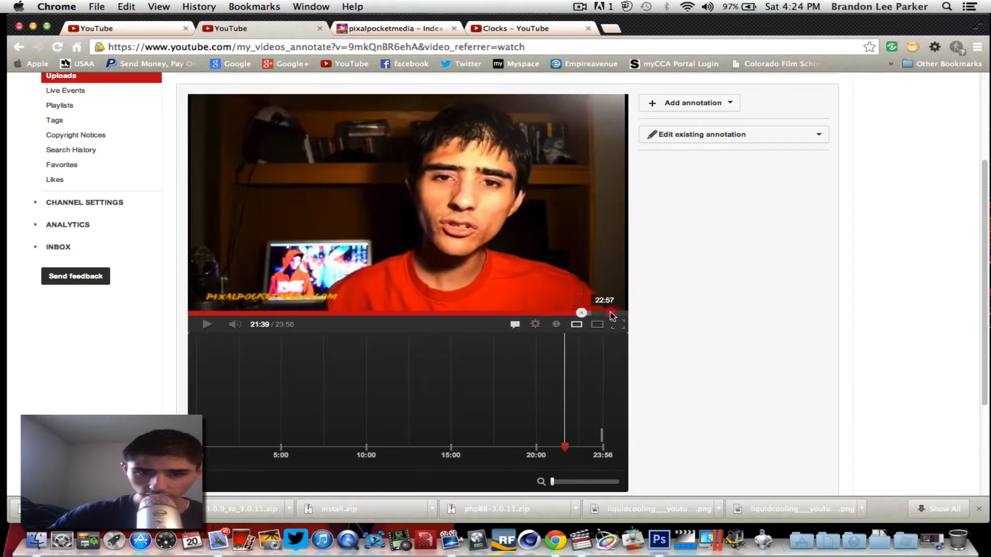
pyautogui.click(611, 313)
pyautogui.click(602, 313)
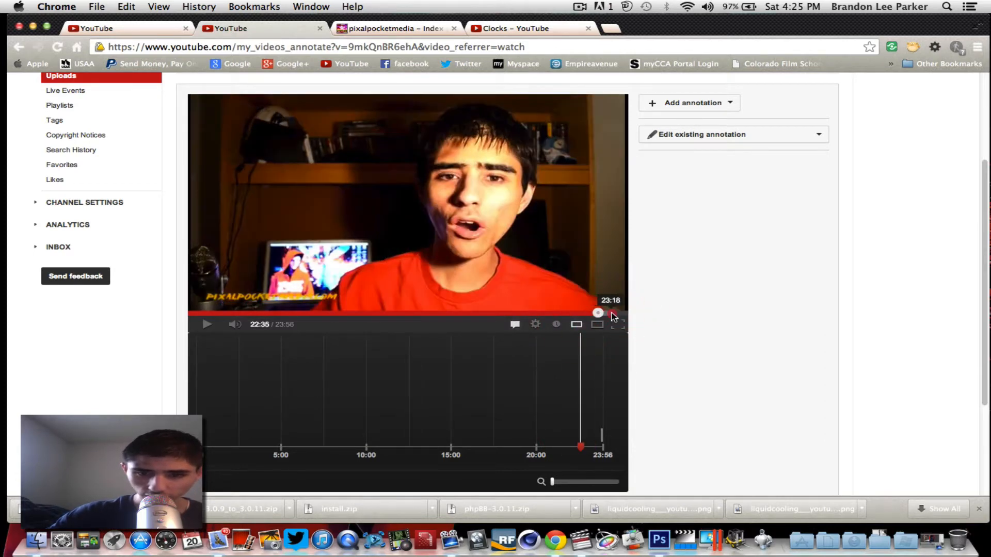
pyautogui.click(613, 314)
pyautogui.click(622, 313)
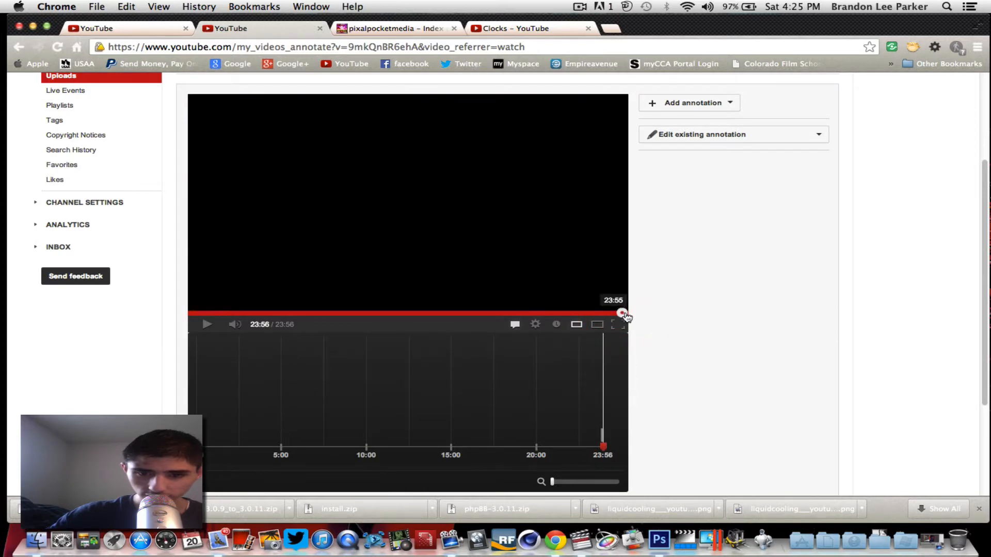
# Pause on the end screen at 23:49 and list existing annotations, showing 0:23:50.3.
pyautogui.click(623, 314)
pyautogui.click(619, 314)
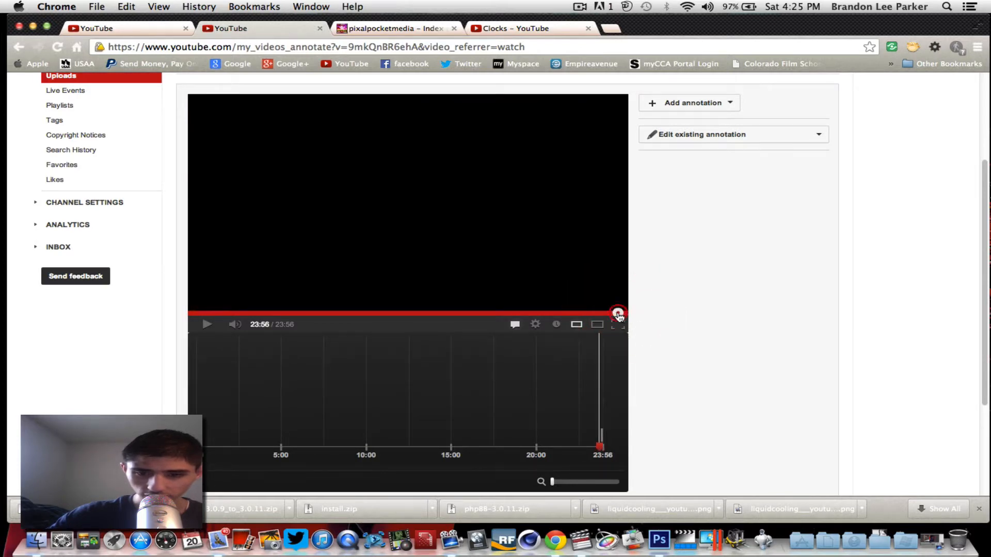
pyautogui.click(617, 314)
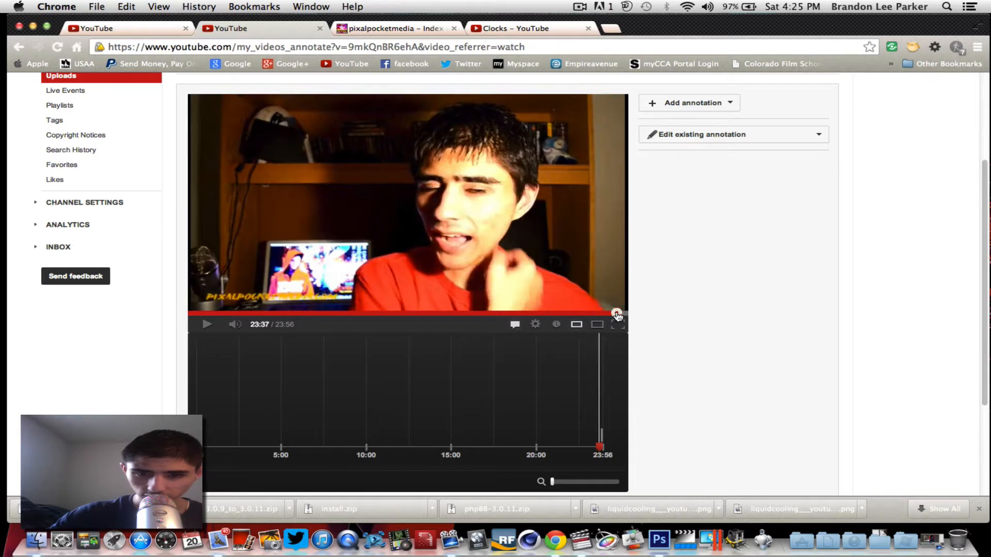
pyautogui.click(620, 314)
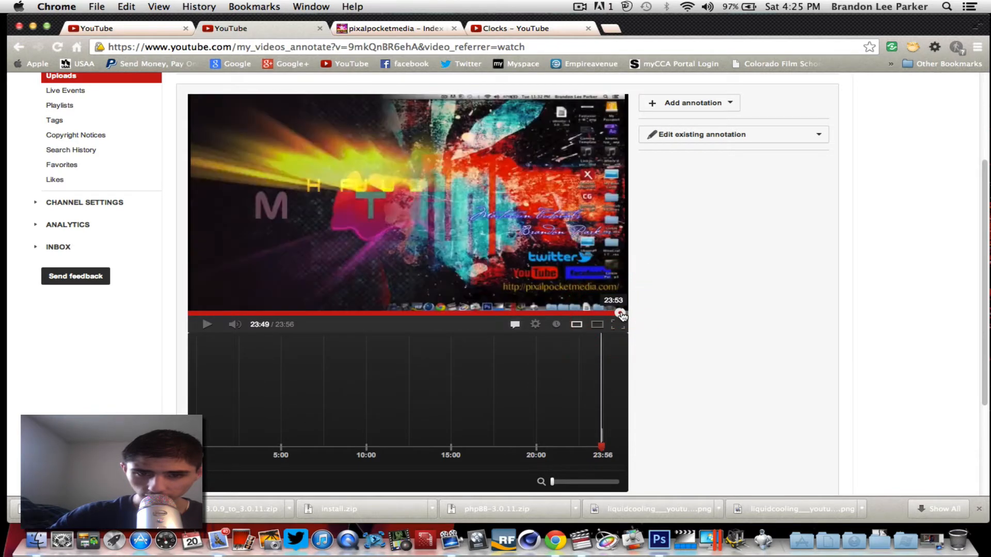
pyautogui.click(207, 324)
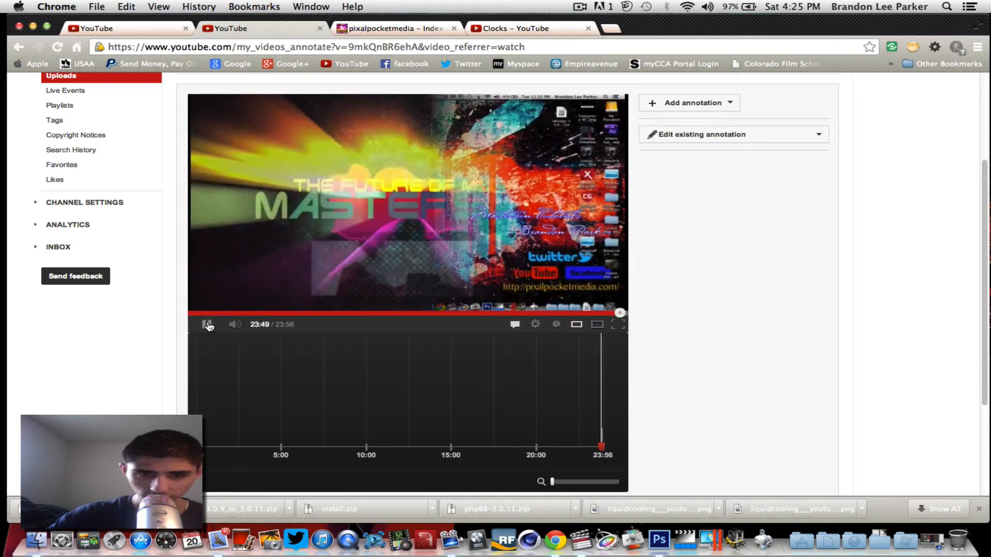
pyautogui.click(207, 324)
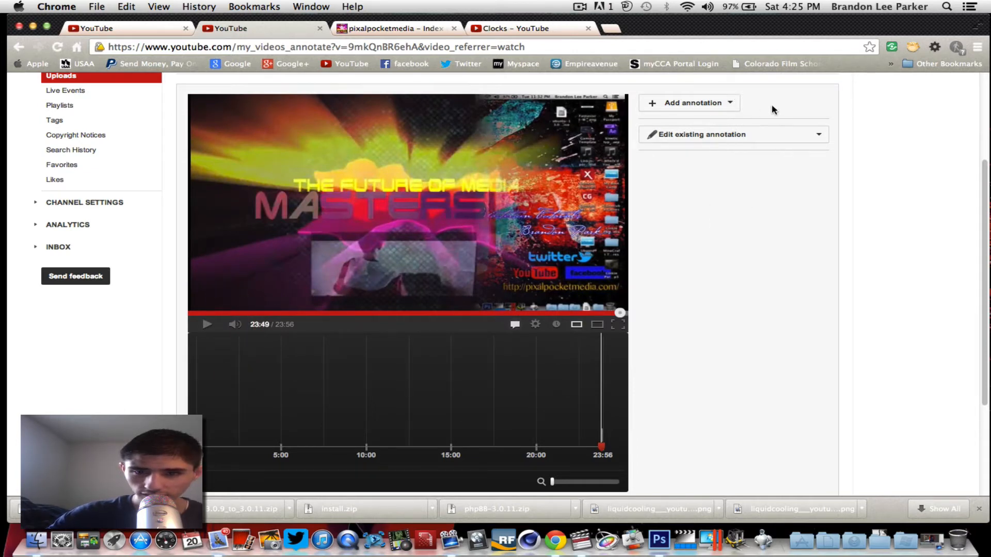
pyautogui.click(704, 133)
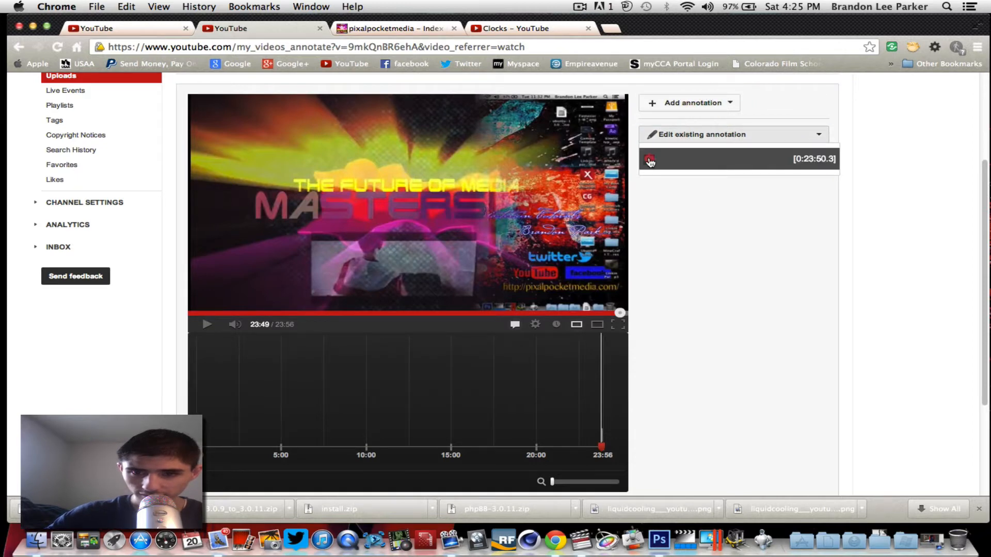
# Open the 0:23:50.3 annotation for editing and set its text colour to white.
pyautogui.click(651, 162)
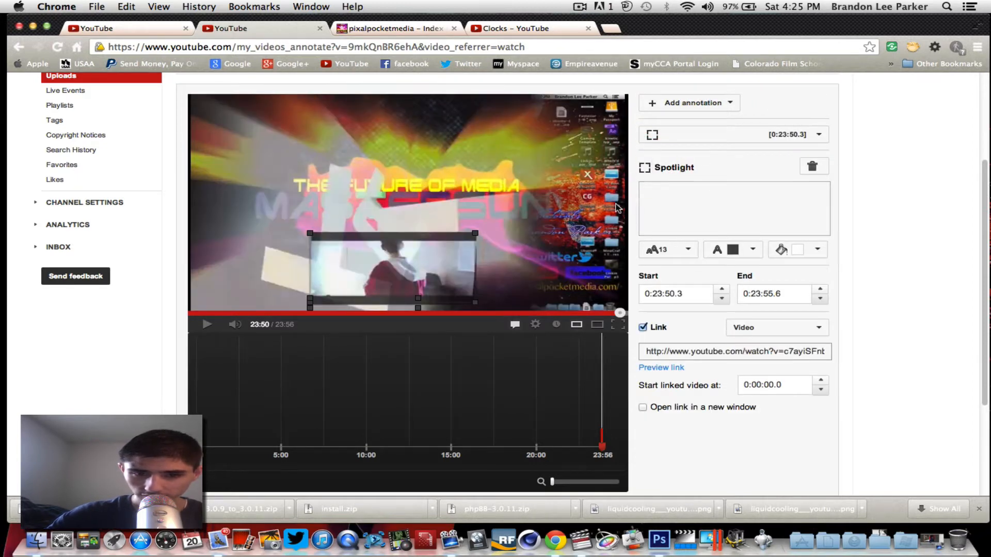
pyautogui.moveTo(393, 268)
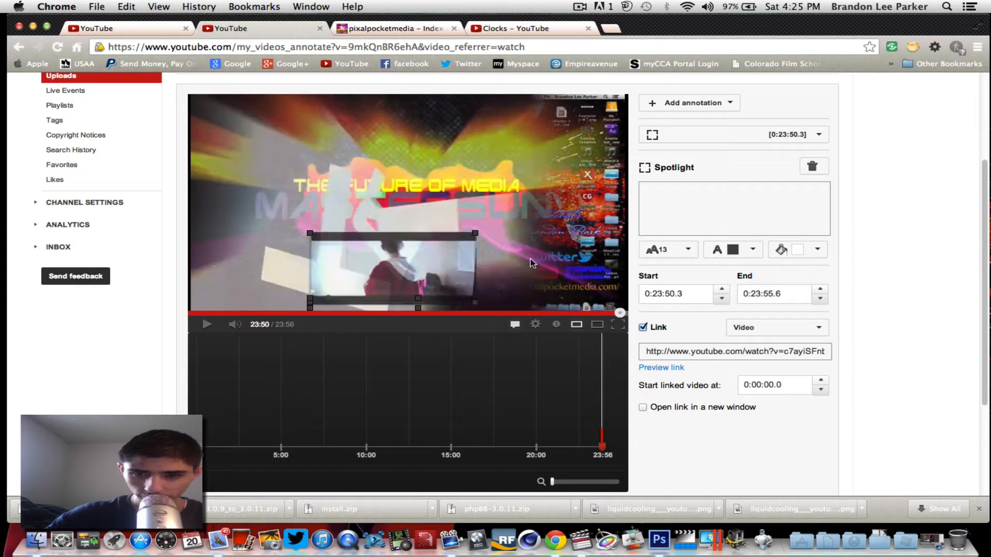
pyautogui.click(658, 295)
pyautogui.doubleClick(658, 293)
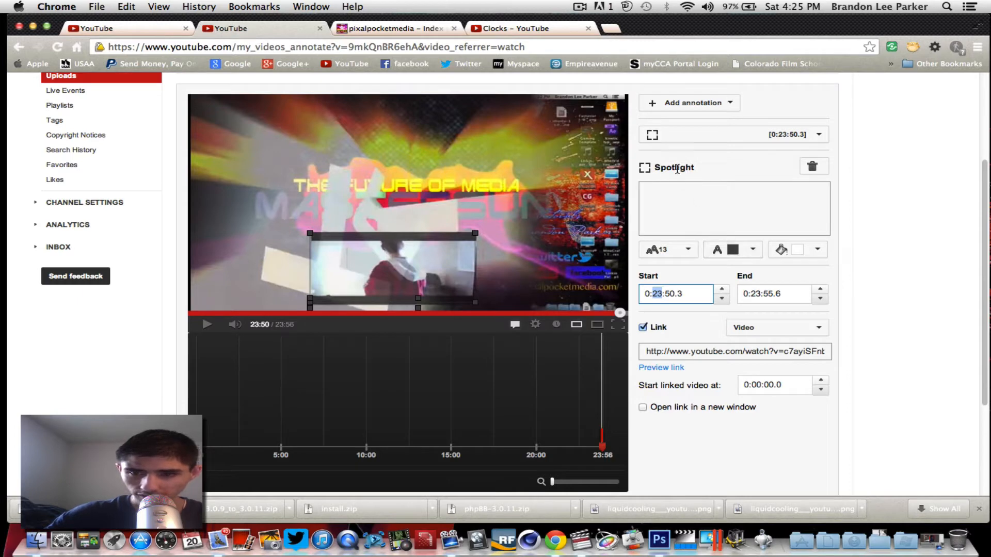
pyautogui.click(751, 249)
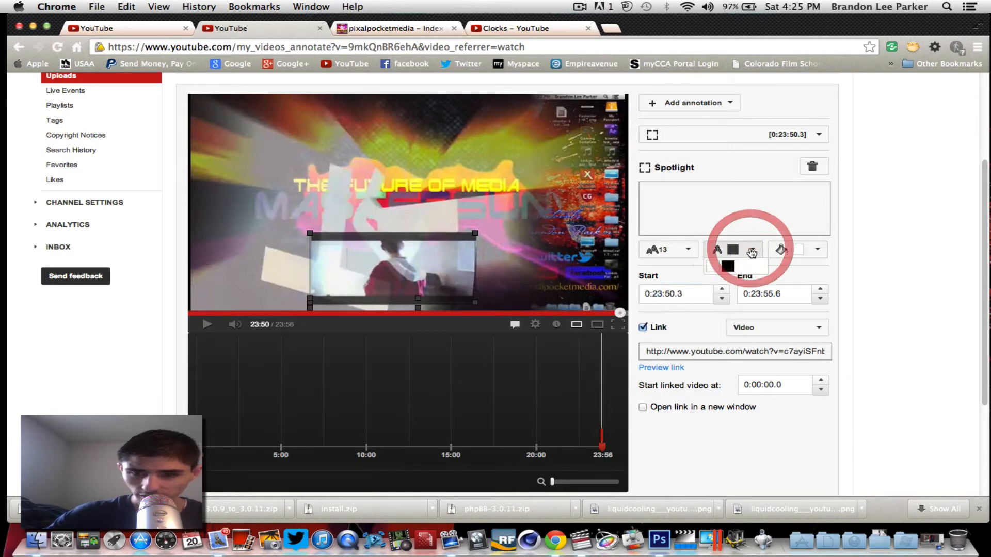
pyautogui.click(718, 266)
pyautogui.click(752, 249)
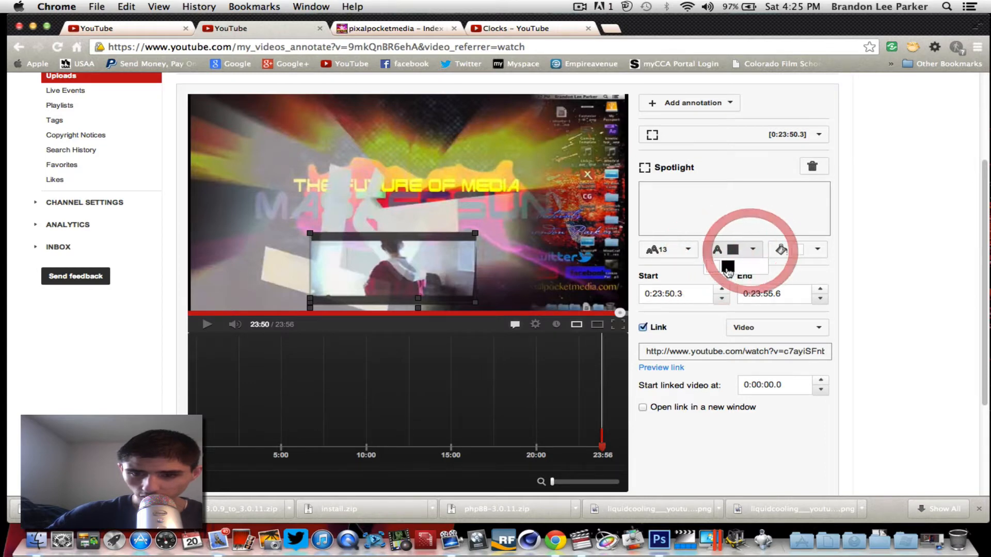
pyautogui.click(717, 267)
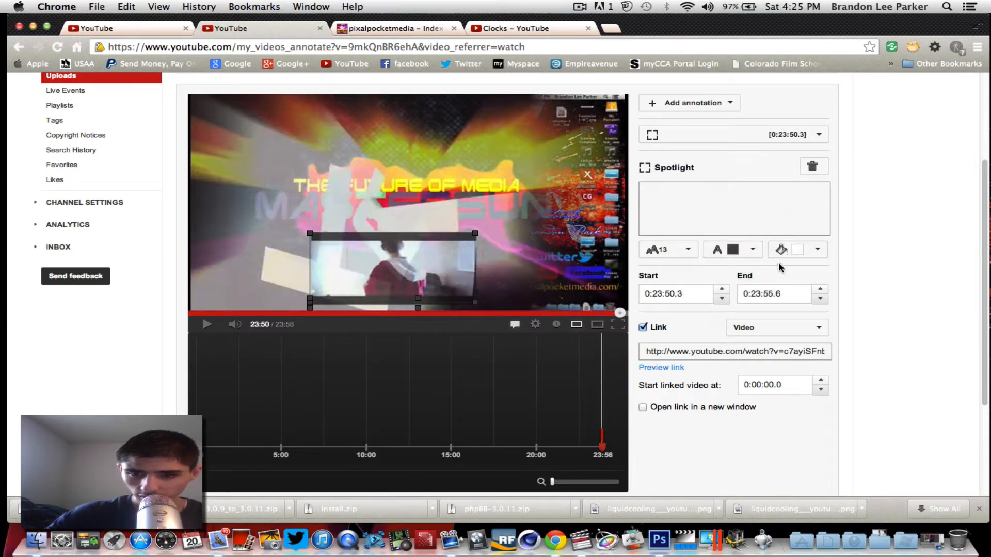
# Give the annotation a red background and play the video to preview it.
pyautogui.click(817, 251)
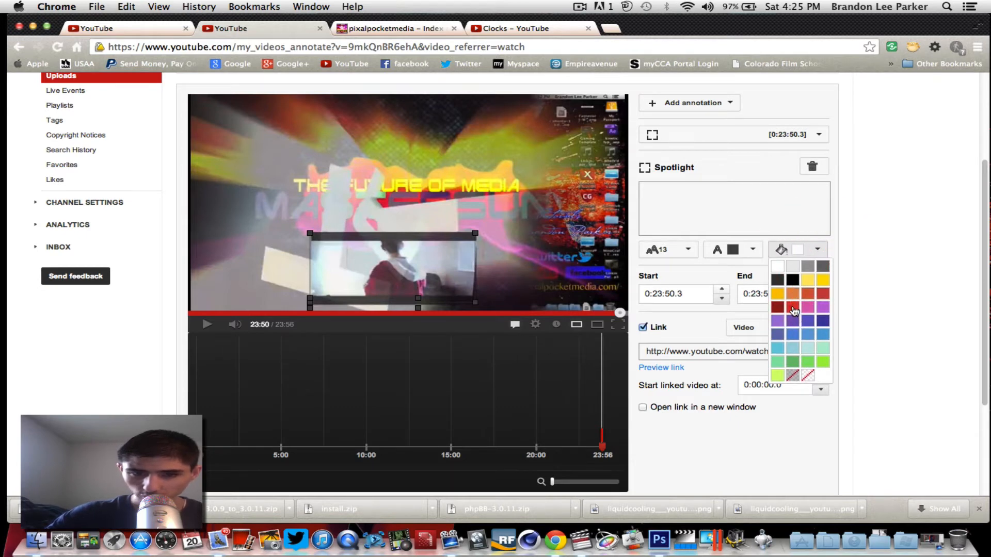
pyautogui.click(794, 308)
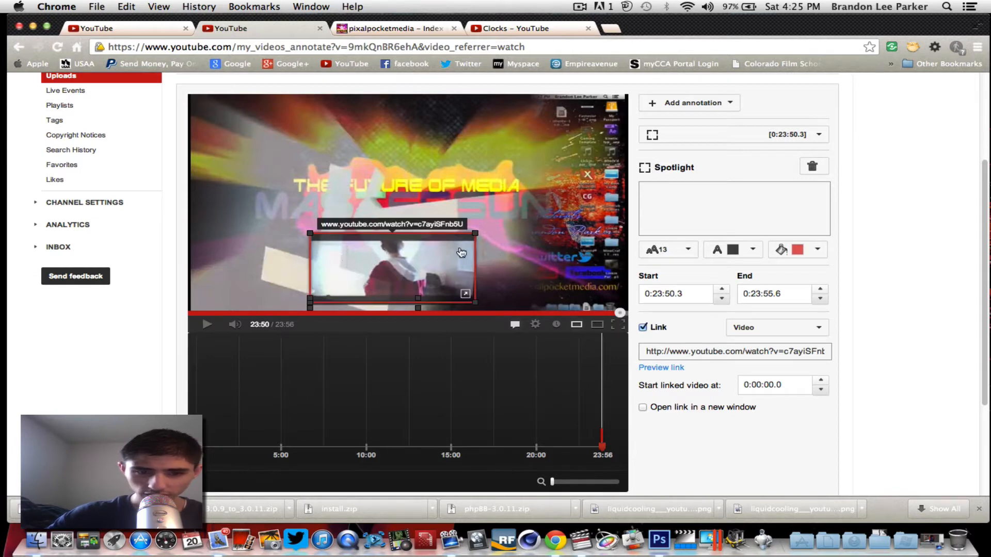
pyautogui.click(480, 308)
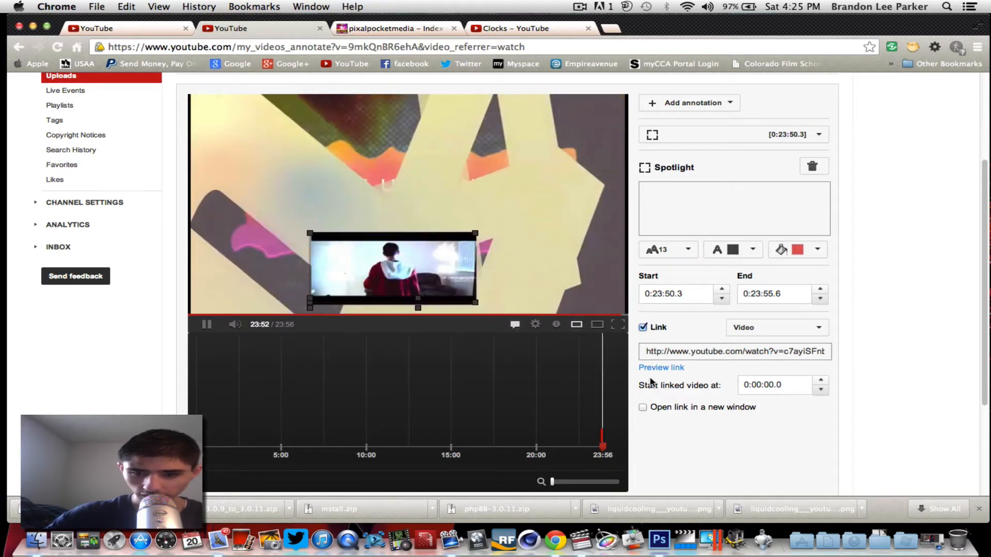
# Make the annotation's link open in a new window.
pyautogui.click(643, 409)
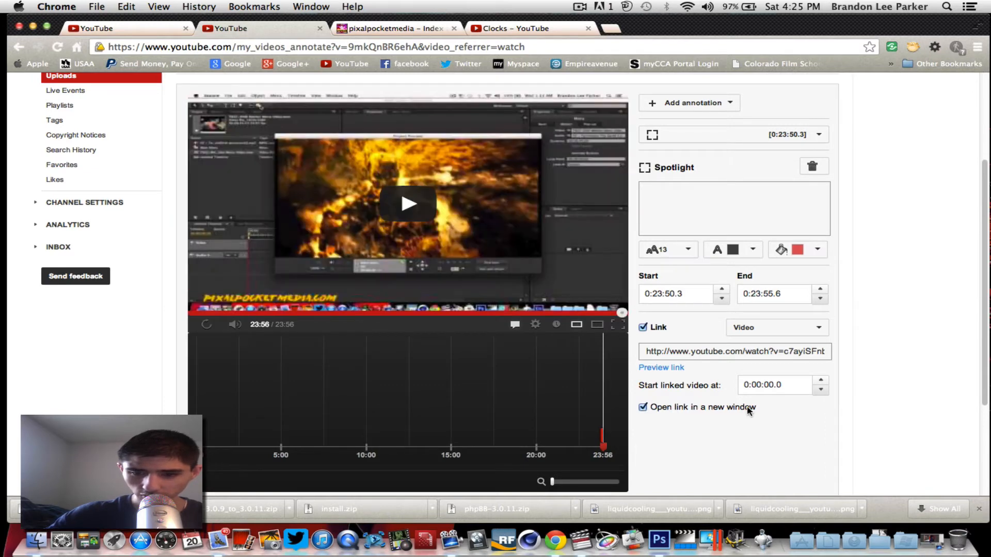
pyautogui.scroll(-5, 757, 404)
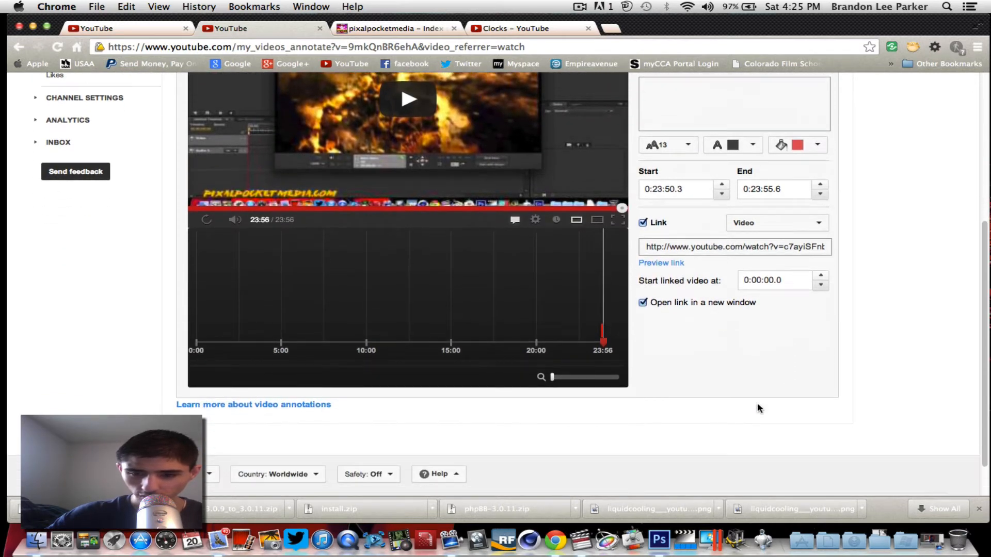
pyautogui.scroll(5, 757, 403)
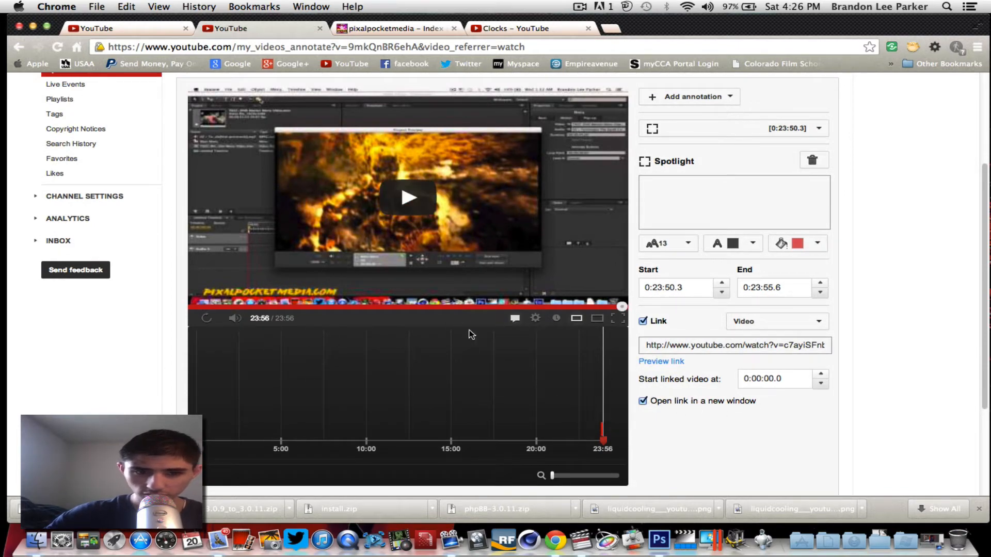
pyautogui.scroll(5, 717, 320)
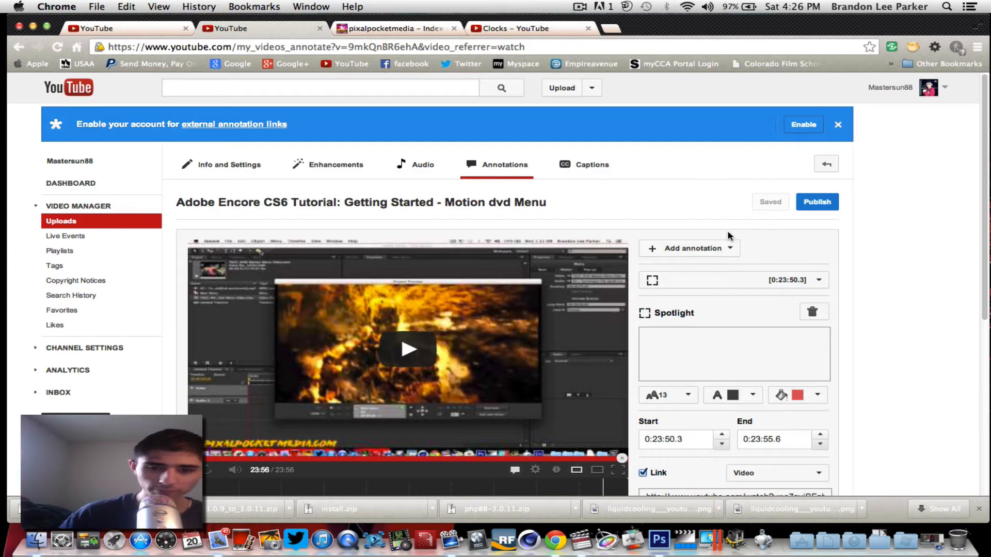
# Publish the annotation changes and minimize Chrome to reveal the desktop.
pyautogui.scroll(-8, 821, 274)
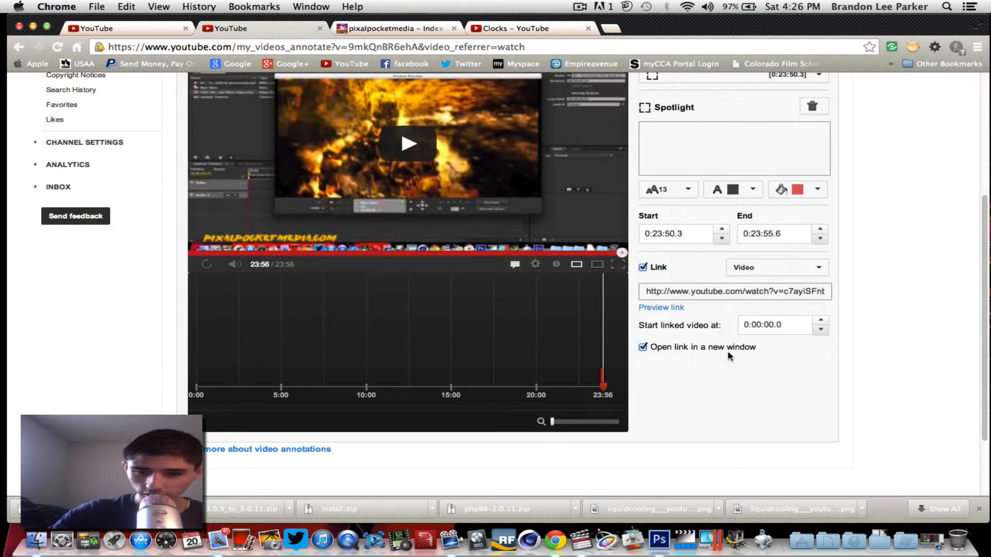
pyautogui.scroll(3, 676, 372)
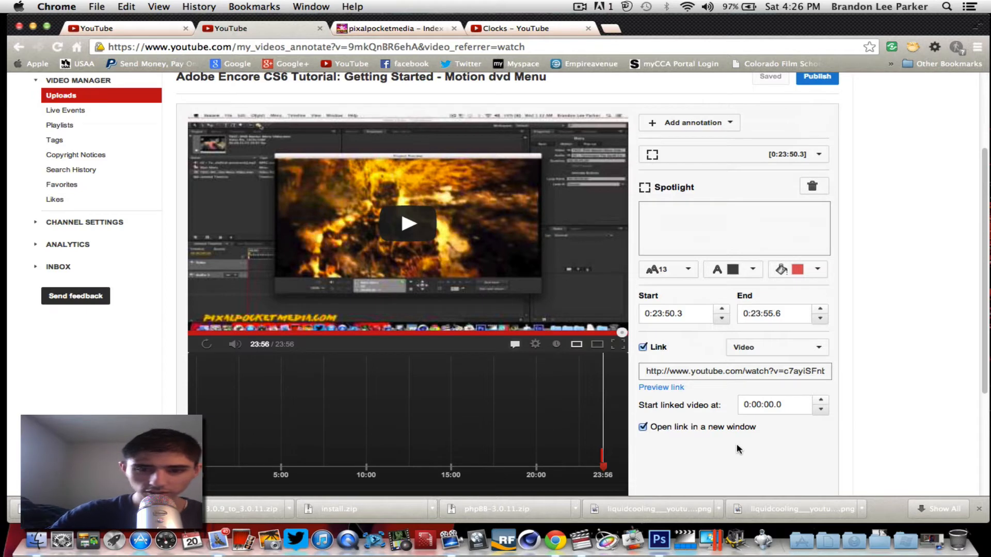
pyautogui.scroll(1, 865, 173)
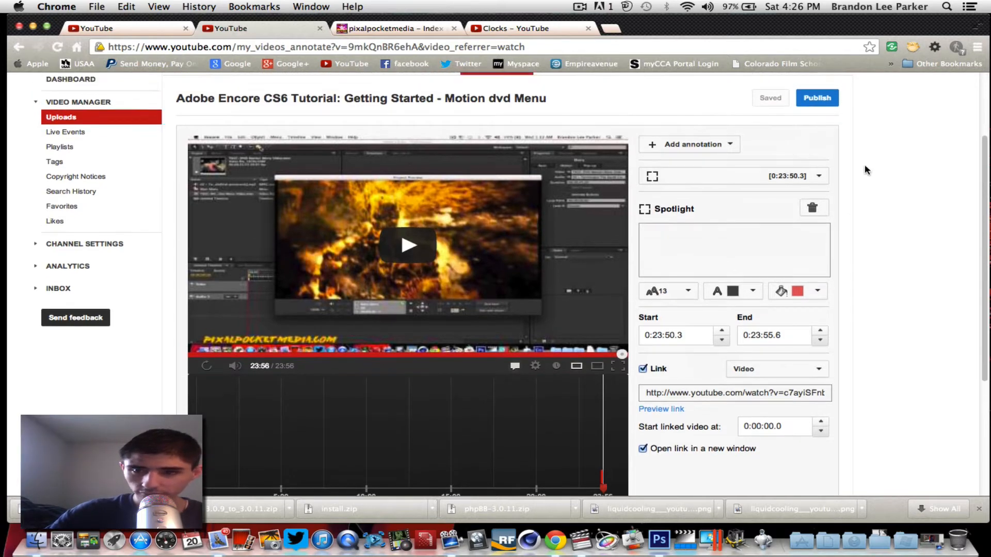
pyautogui.click(826, 100)
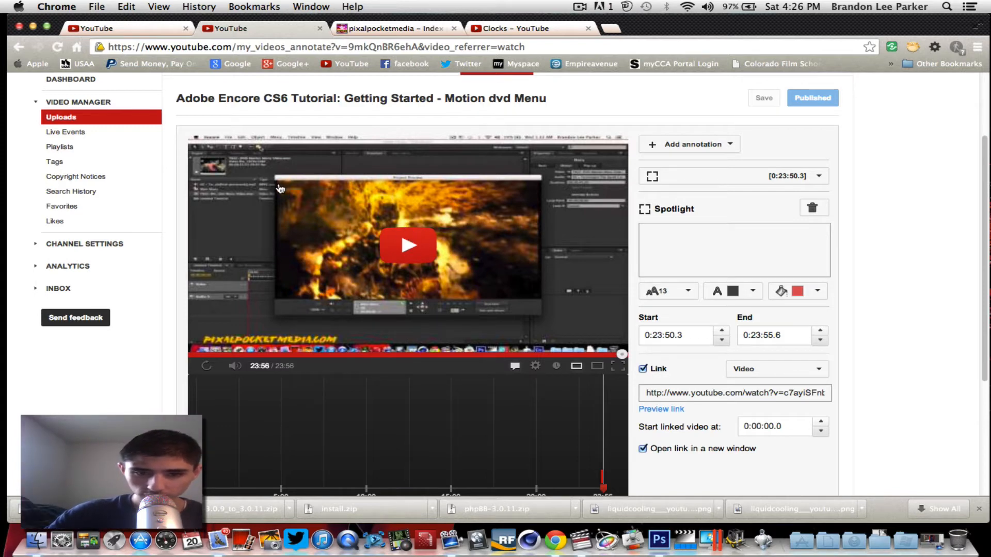
pyautogui.click(32, 30)
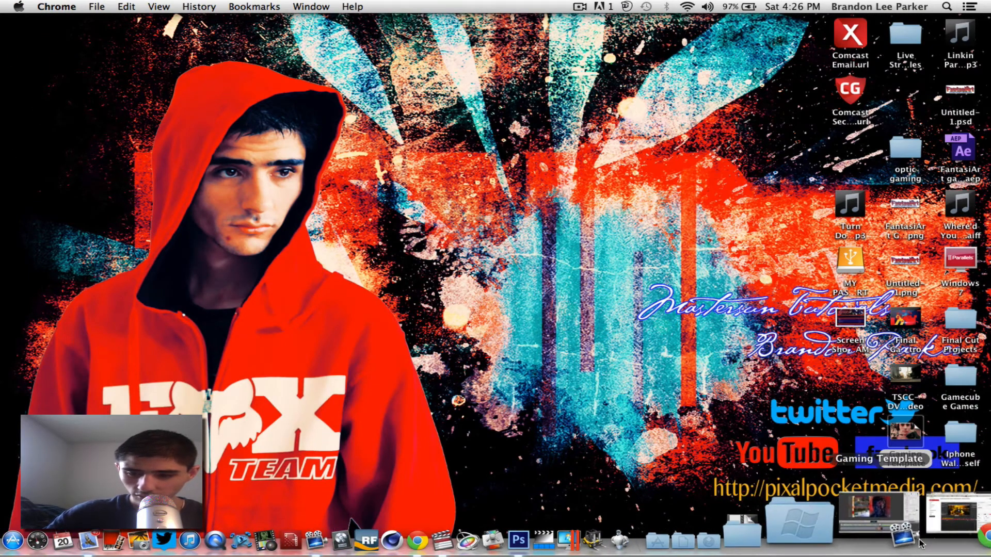
# Resize and reposition the top gameplay clip to 49% at -370, 226, then minimize ScreenFlow.
pyautogui.click(902, 540)
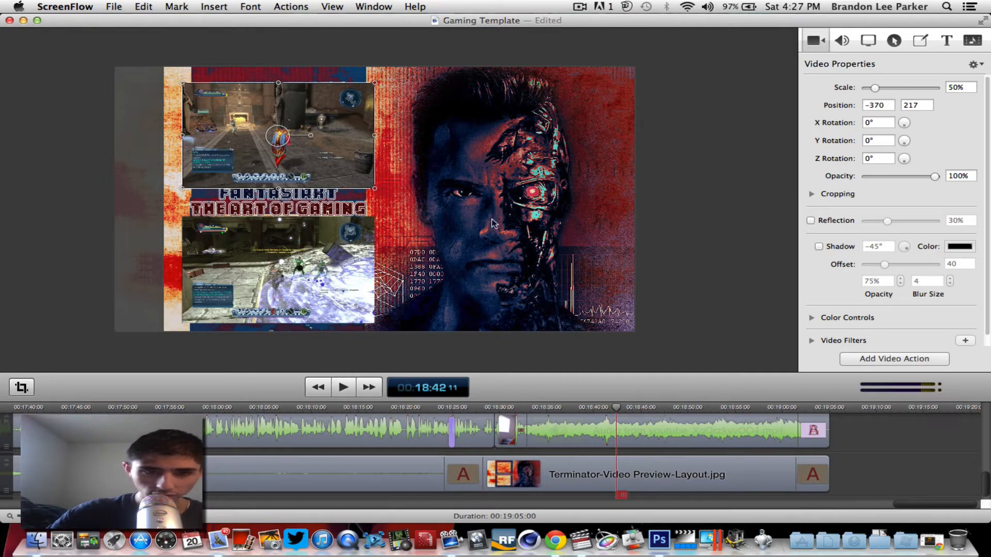
pyautogui.moveTo(323, 103); pyautogui.dragTo(323, 102)
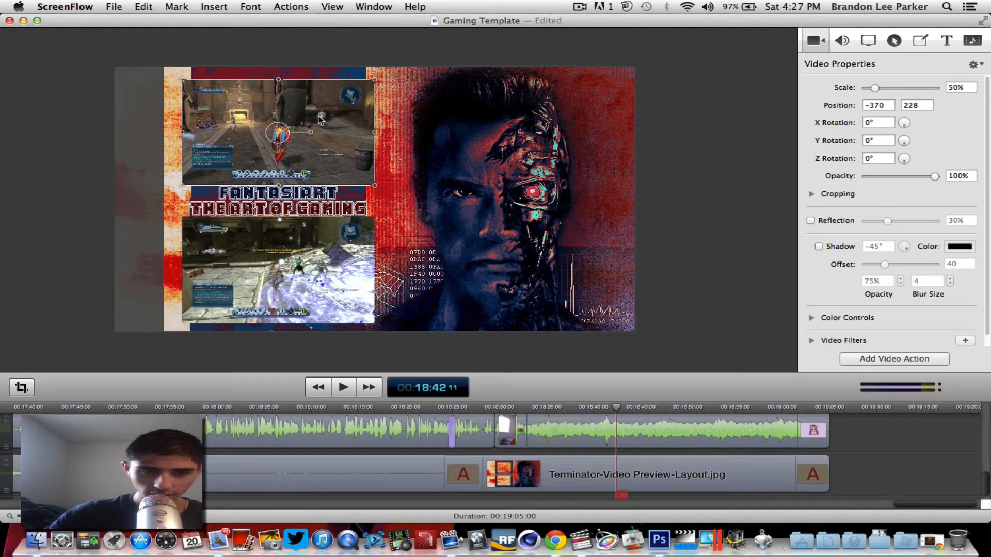
pyautogui.moveTo(375, 80)
pyautogui.mouseDown()
pyautogui.moveTo(301, 129)
pyautogui.moveTo(378, 75)
pyautogui.moveTo(354, 91)
pyautogui.moveTo(369, 86)
pyautogui.mouseUp()
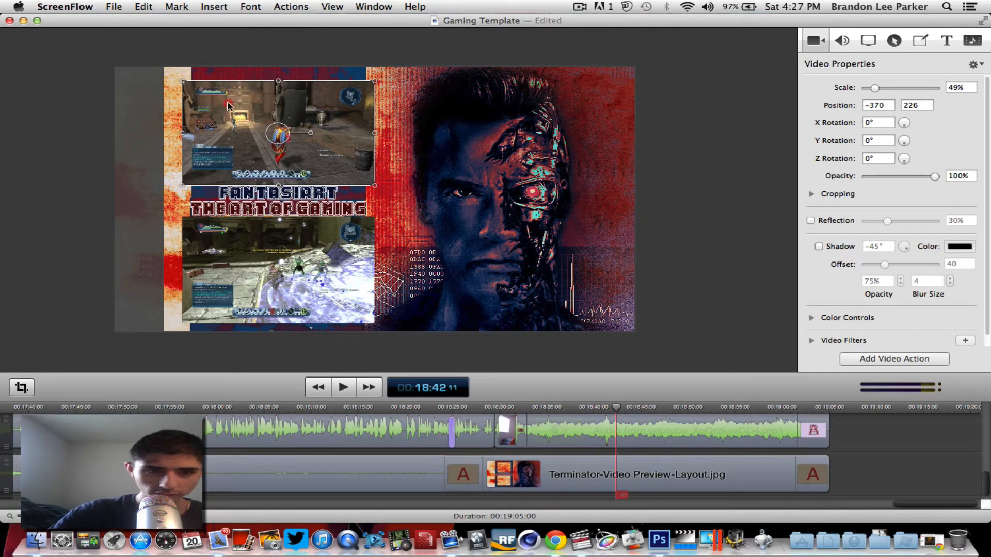
pyautogui.moveTo(228, 106); pyautogui.dragTo(218, 101)
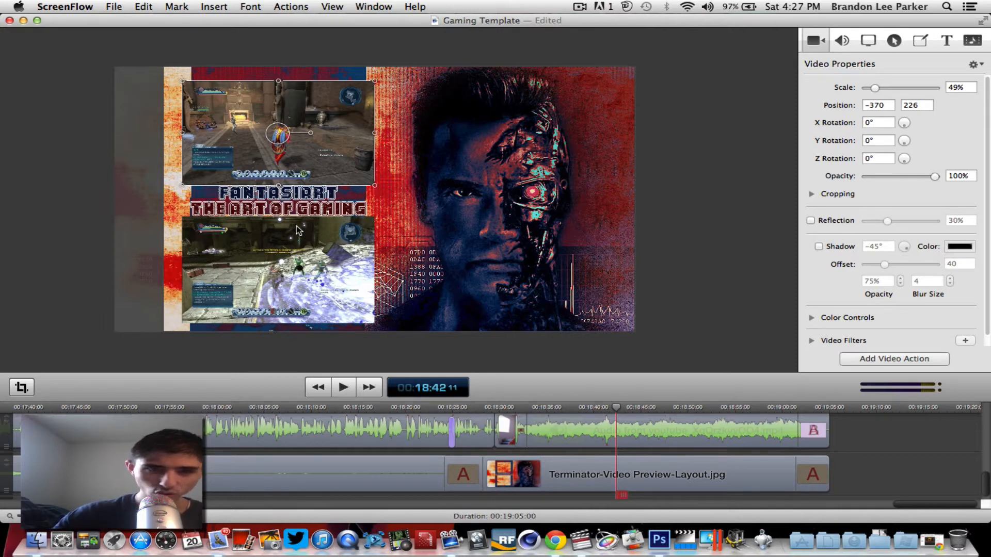
pyautogui.click(22, 21)
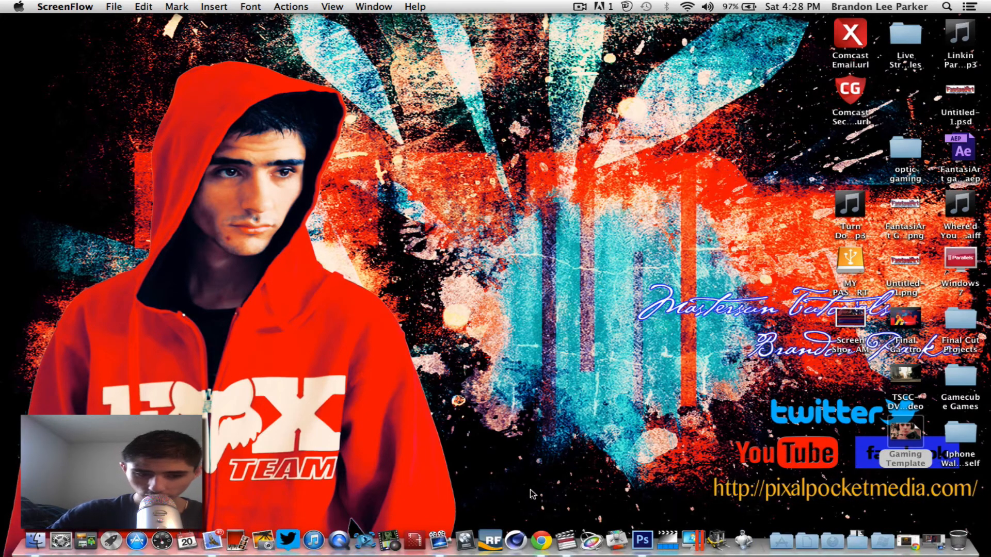
# Switch to Final Cut Pro showing Untitled Project 1 and its empty Sequence 1.
pyautogui.click(546, 537)
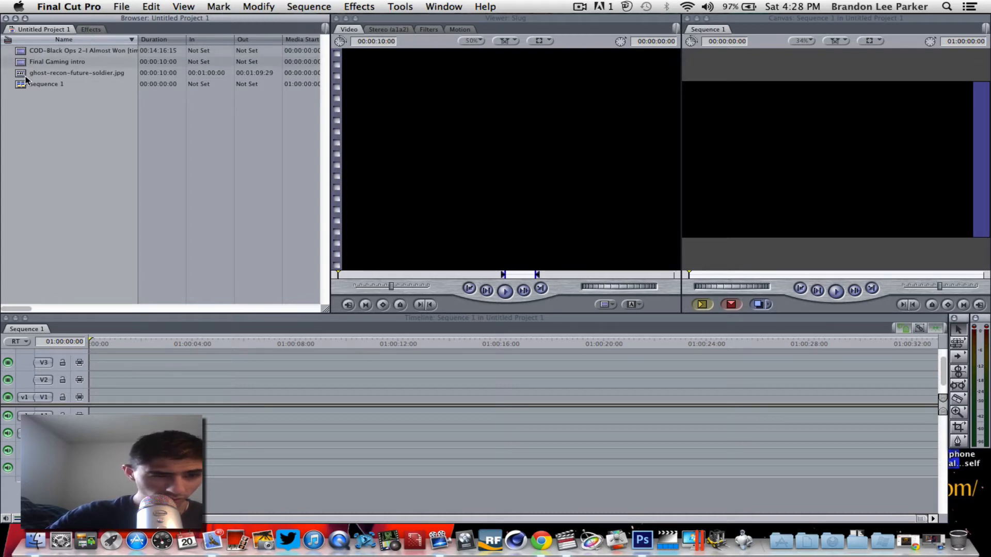
# Place the ghost-recon skull image on V1 of Sequence 1.
pyautogui.moveTo(25, 75); pyautogui.dragTo(96, 394)
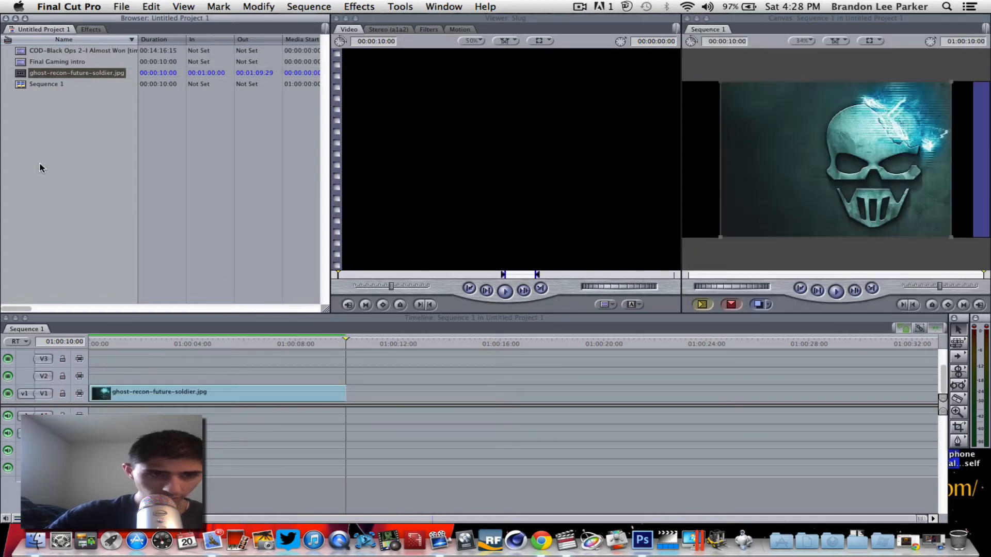
pyautogui.moveTo(21, 62); pyautogui.dragTo(233, 227)
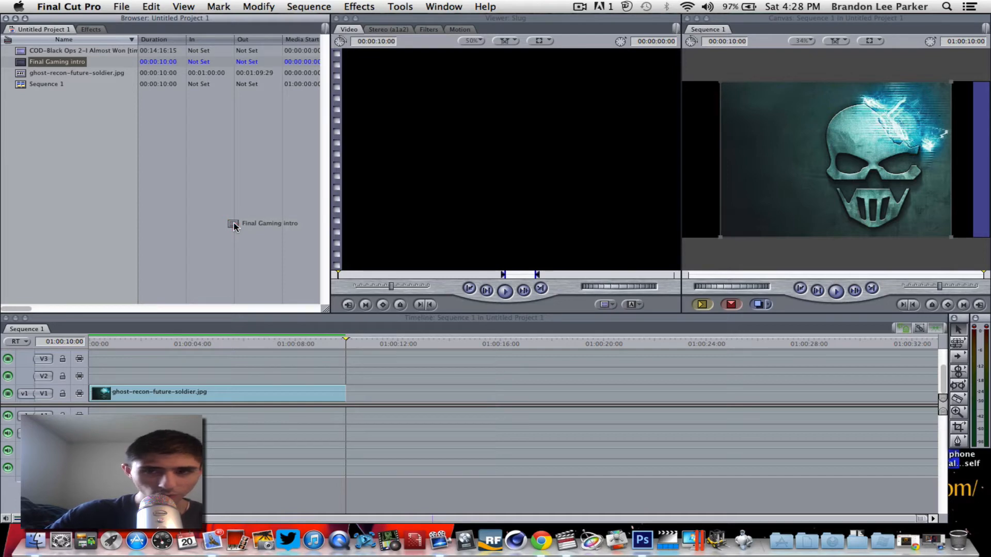
pyautogui.moveTo(233, 227); pyautogui.dragTo(233, 225)
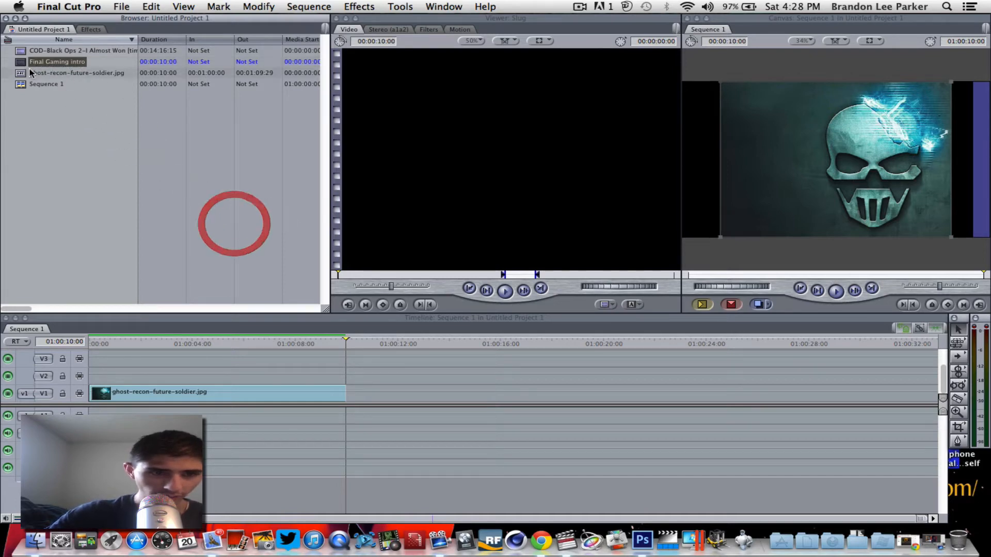
pyautogui.click(235, 391)
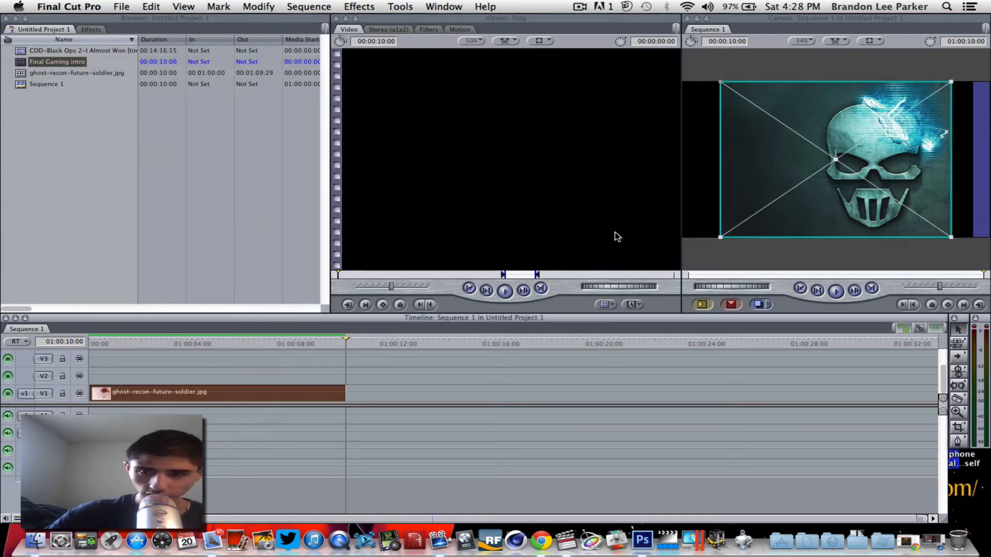
pyautogui.moveTo(723, 83)
pyautogui.mouseDown()
pyautogui.moveTo(708, 84)
pyautogui.moveTo(729, 87)
pyautogui.mouseUp()
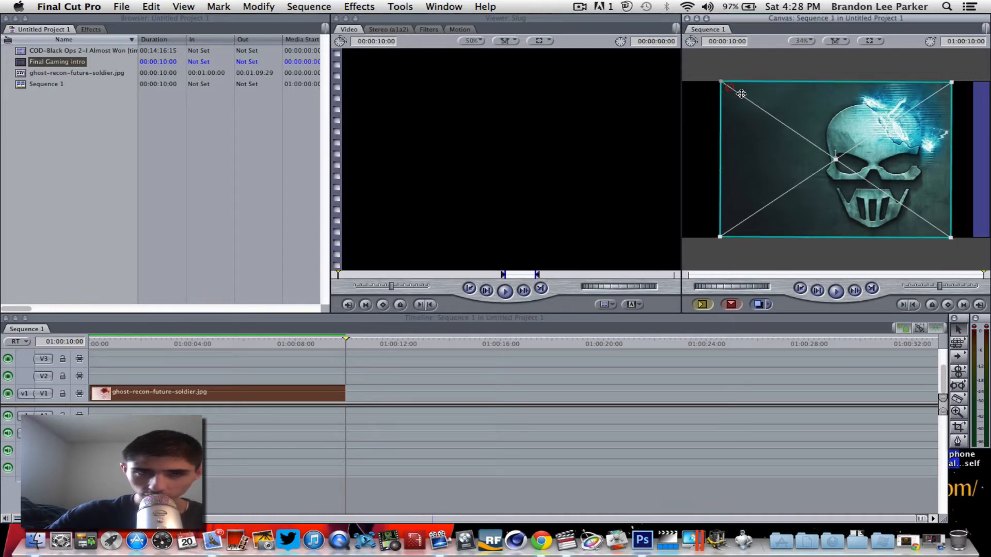
# Revert the stray skull image edits, scale it to fill the frame, and add the COD clip to V2.
pyautogui.click(150, 6)
pyautogui.click(166, 90)
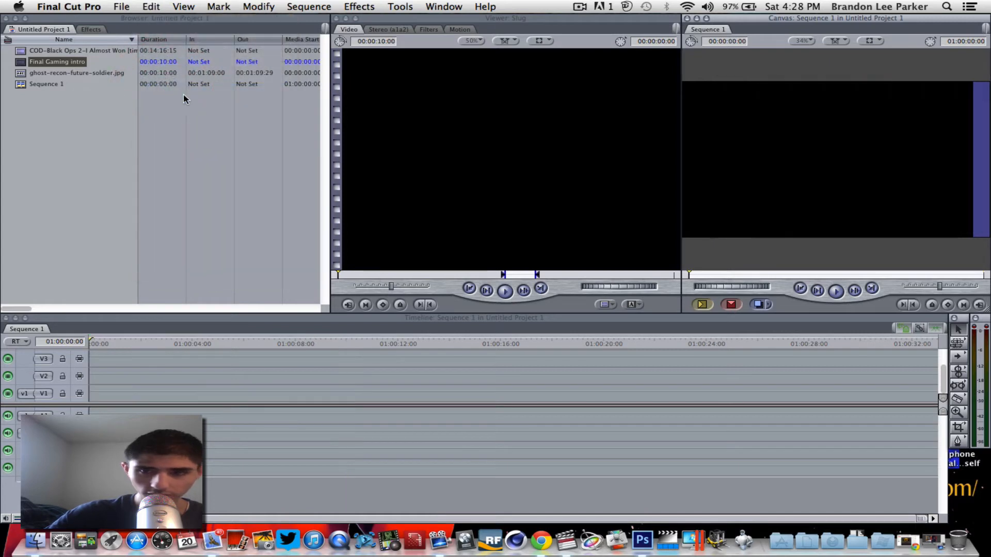
pyautogui.click(151, 6)
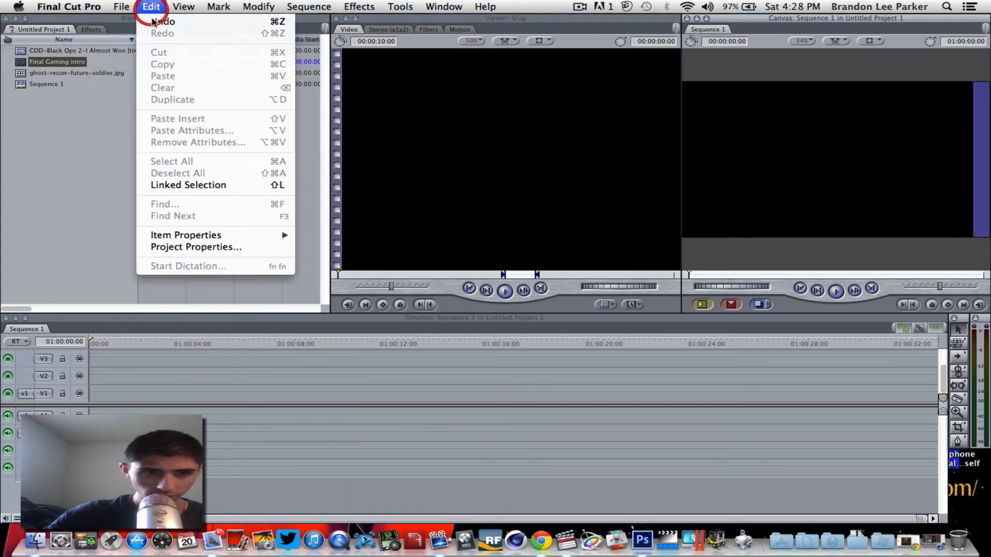
pyautogui.click(153, 19)
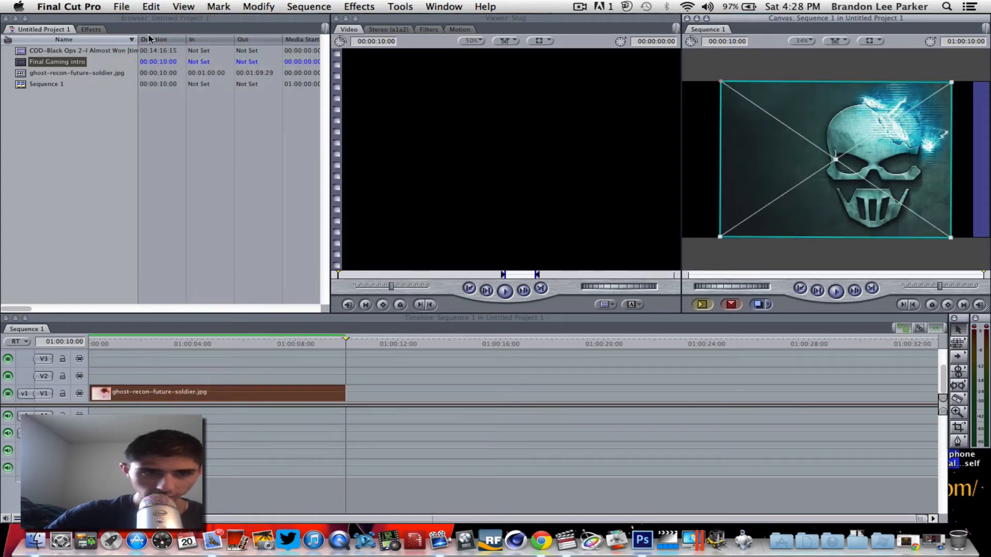
pyautogui.click(151, 6)
pyautogui.click(164, 21)
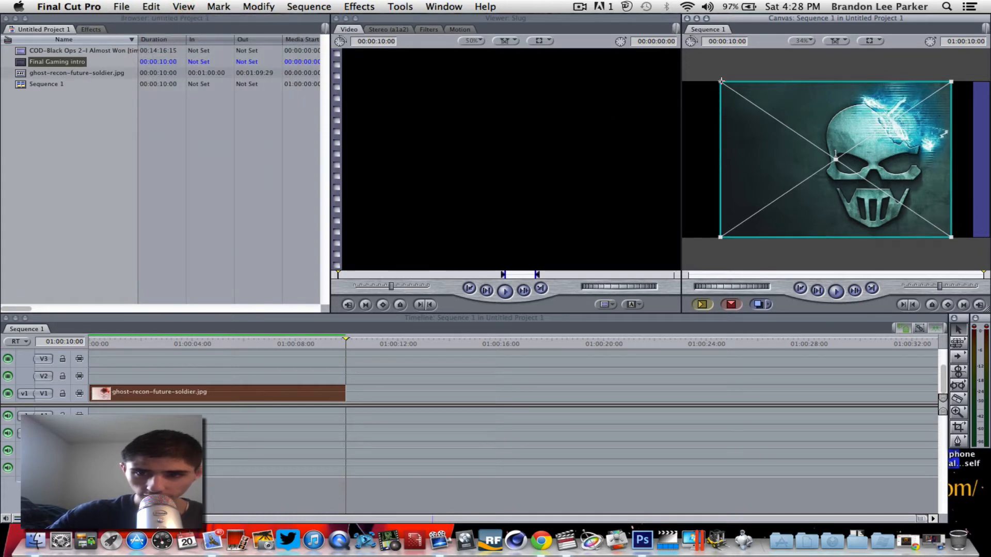
pyautogui.moveTo(722, 81); pyautogui.dragTo(660, 73)
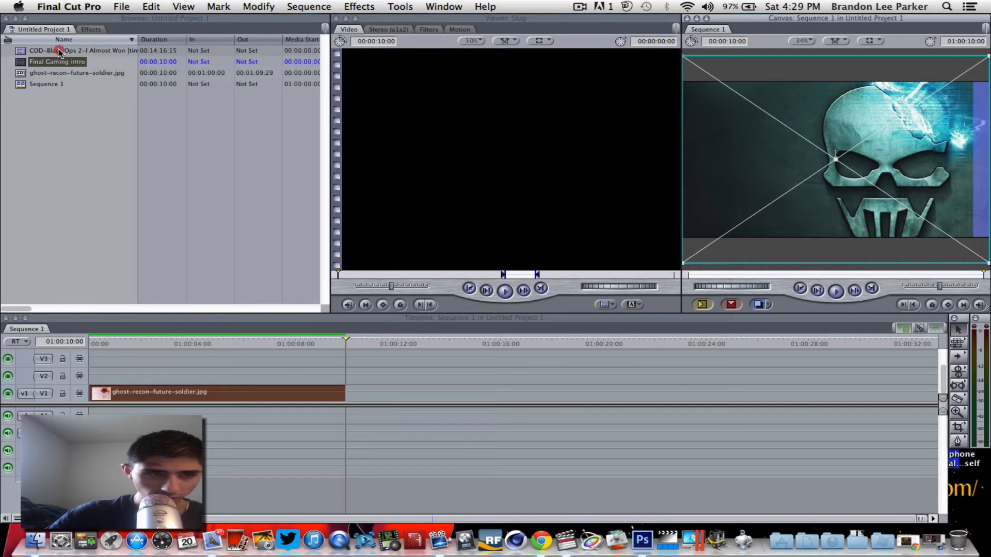
pyautogui.moveTo(53, 50); pyautogui.dragTo(177, 372)
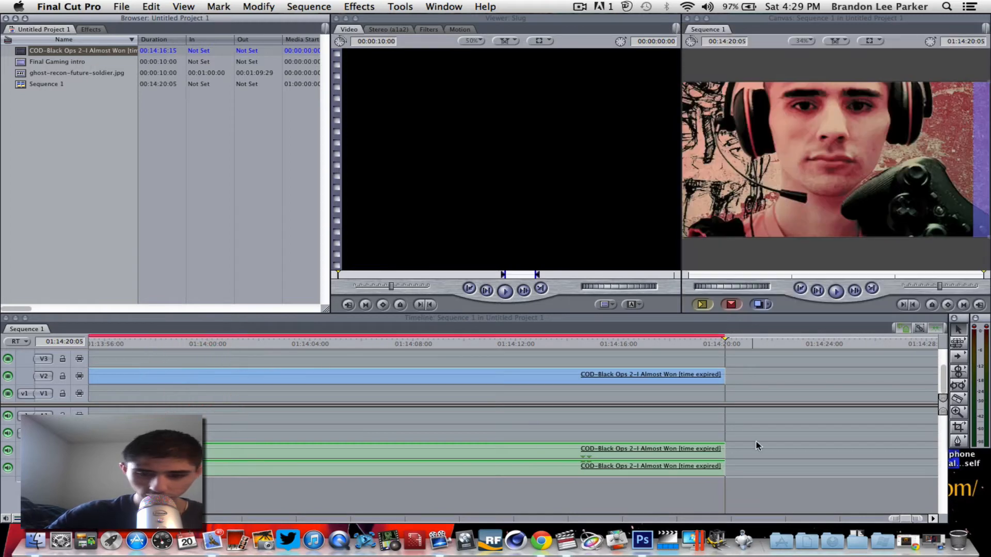
# Cut the gameplay video at 01:09:24:06 and delete the part before the cut.
pyautogui.moveTo(907, 519); pyautogui.dragTo(649, 521)
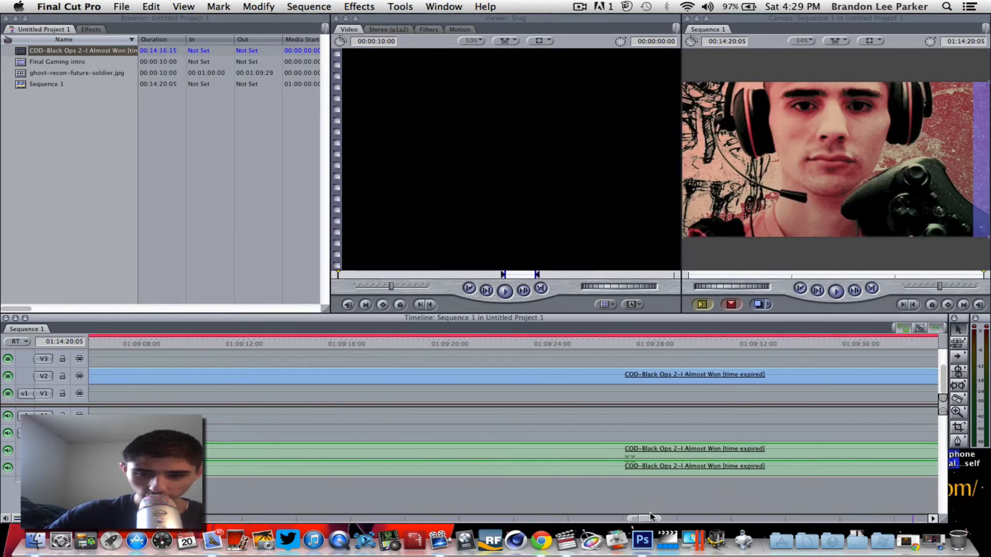
pyautogui.click(556, 344)
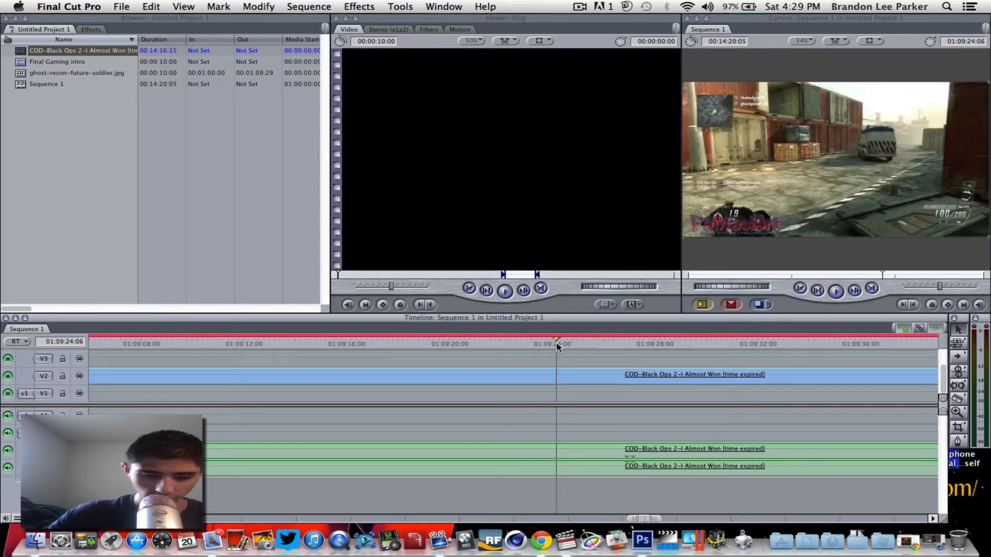
pyautogui.press('b')
pyautogui.click(558, 377)
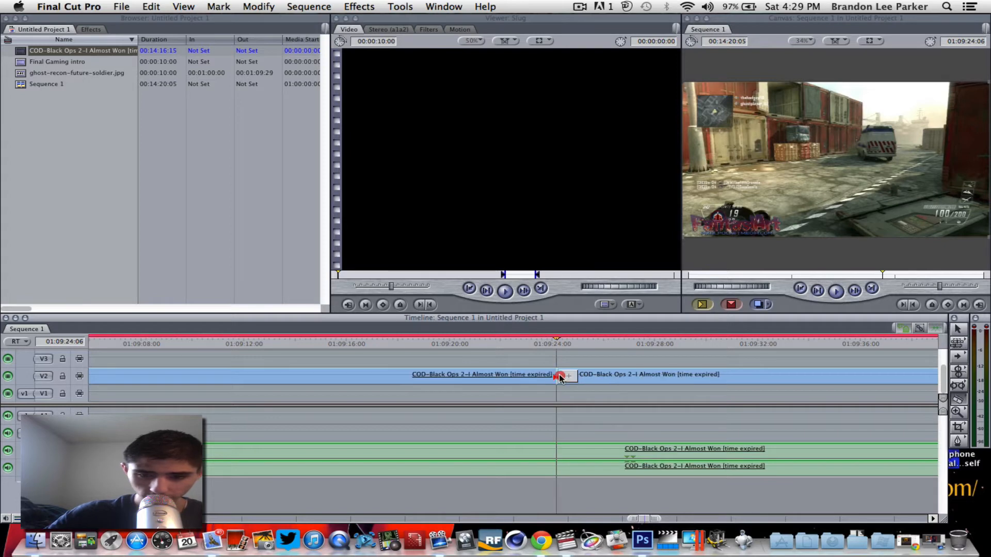
pyautogui.press('a')
pyautogui.click(520, 379)
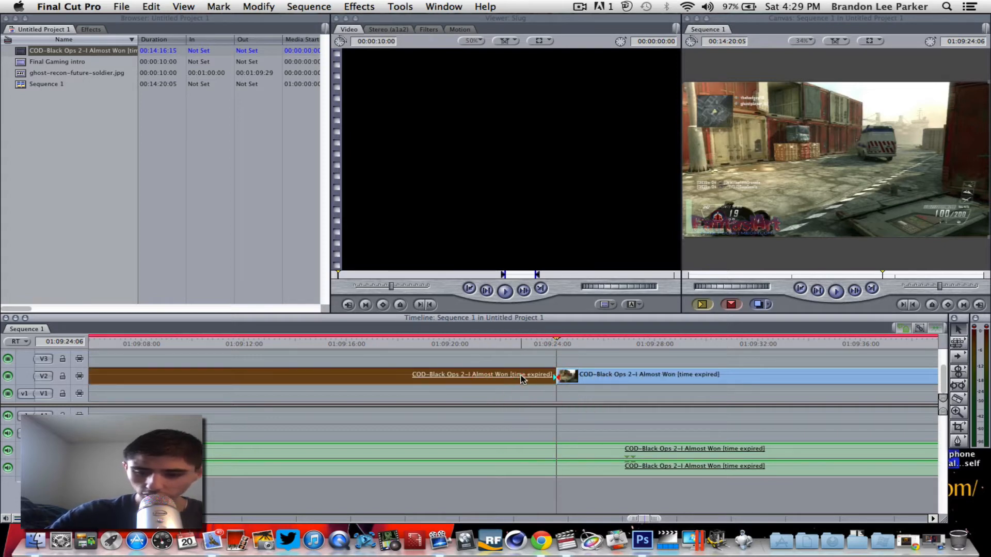
pyautogui.press('Delete')
# Delete all of the gameplay clip's audio.
pyautogui.press('b')
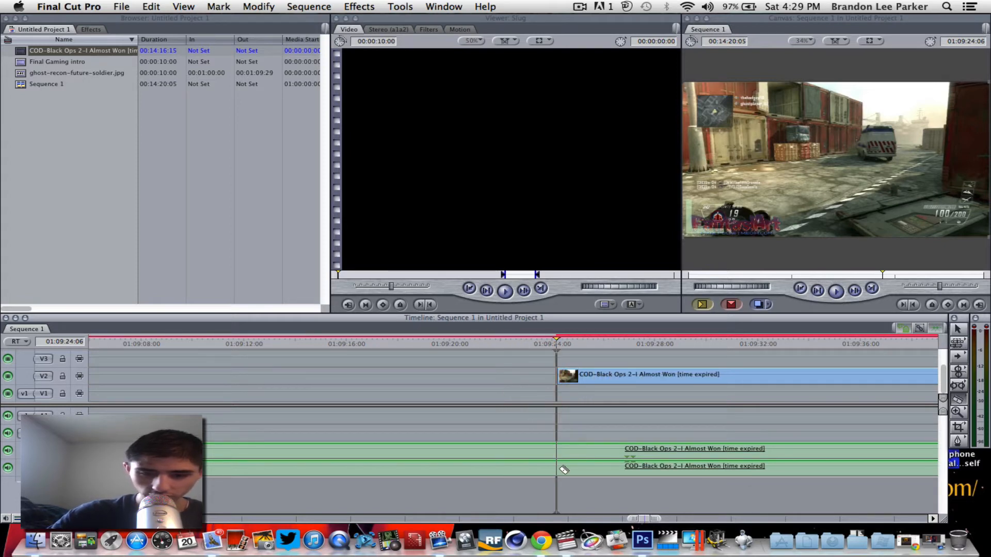
pyautogui.click(558, 452)
pyautogui.press('a')
pyautogui.click(506, 451)
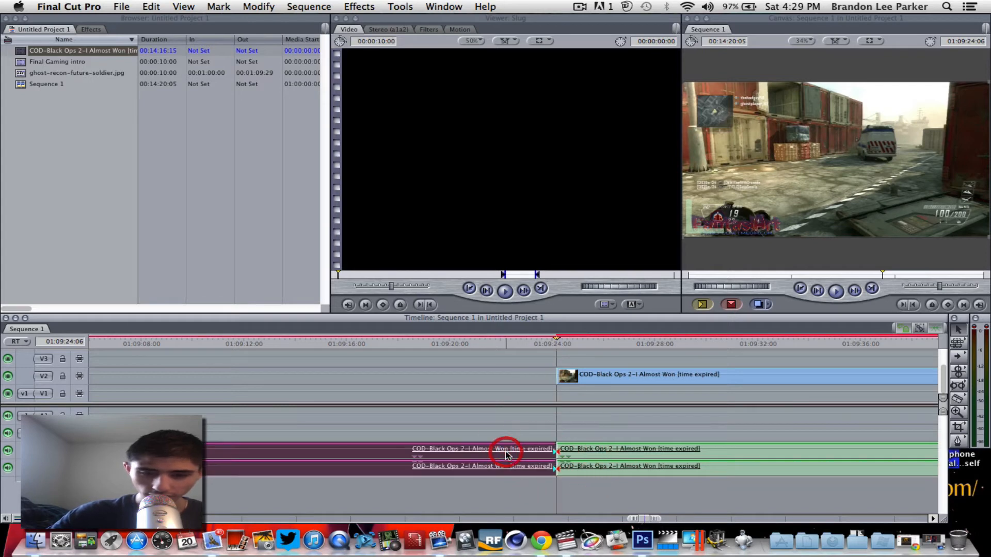
pyautogui.press('Delete')
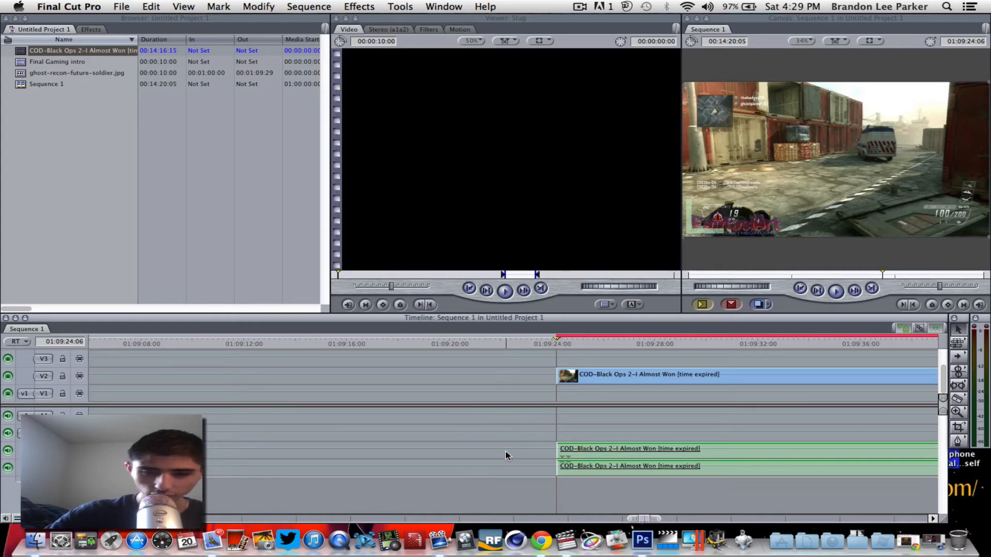
pyautogui.click(682, 342)
pyautogui.click(652, 449)
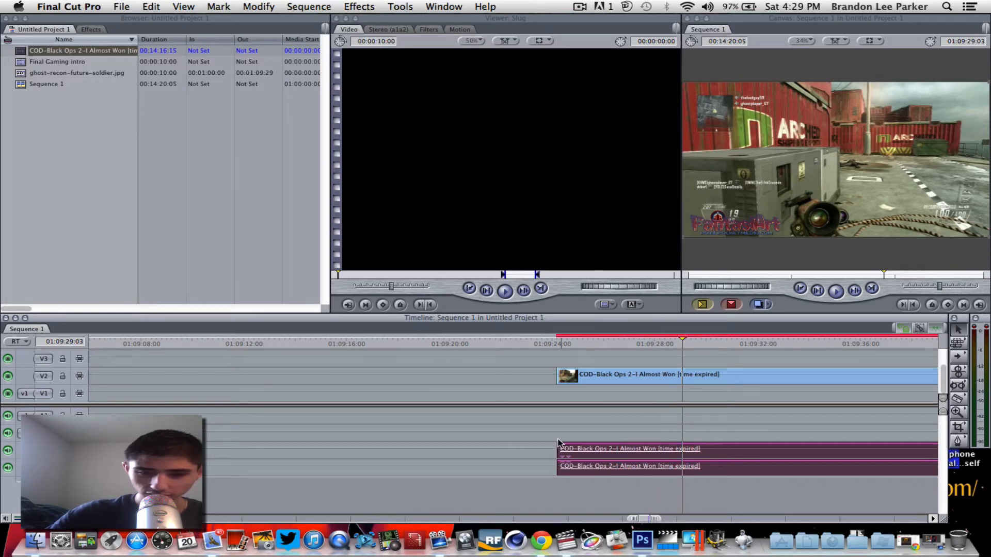
pyautogui.click(522, 433)
pyautogui.click(583, 449)
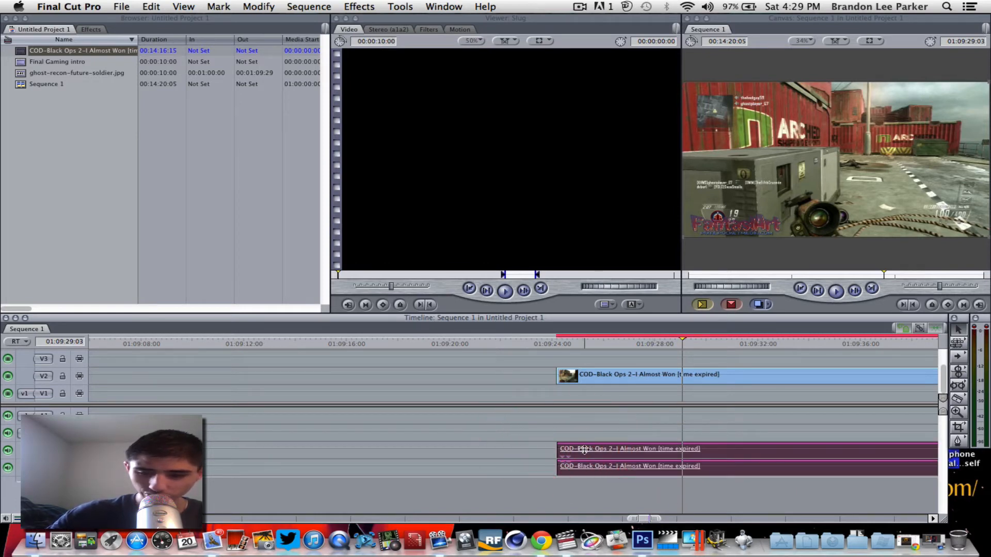
pyautogui.press('Delete')
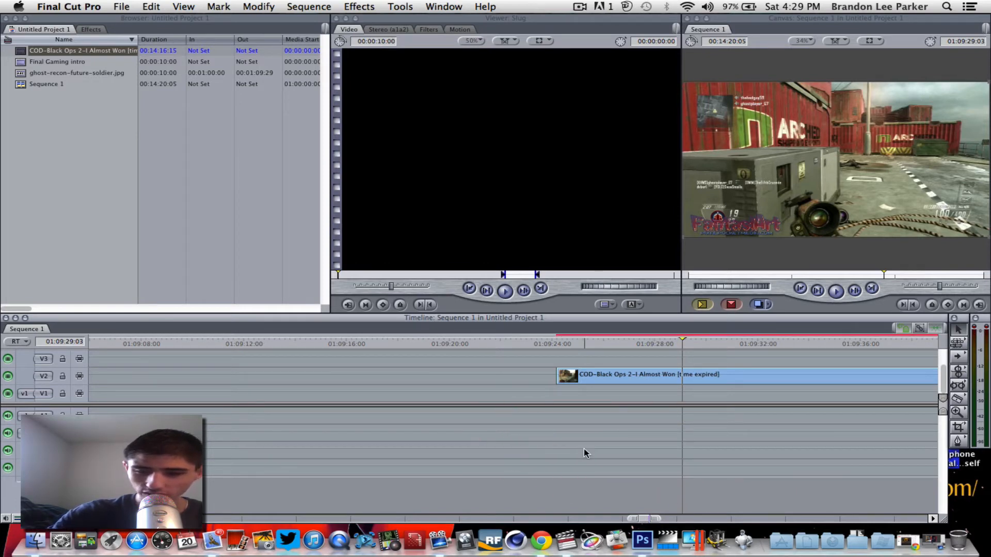
# Cut the gameplay video at 01:09:30:04, delete the remainder, and slide it toward the sequence start.
pyautogui.click(709, 344)
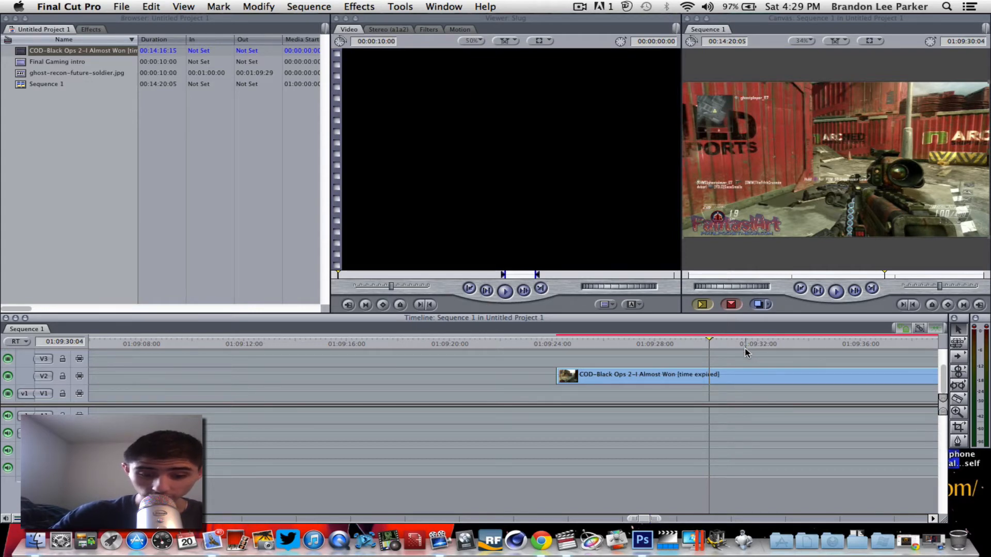
pyautogui.press('b')
pyautogui.click(709, 376)
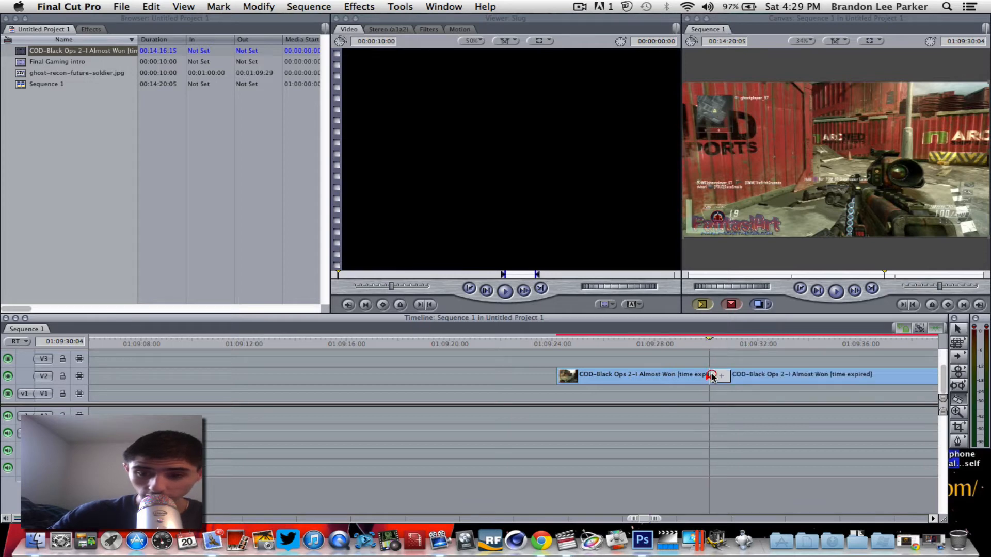
pyautogui.press('a')
pyautogui.click(720, 376)
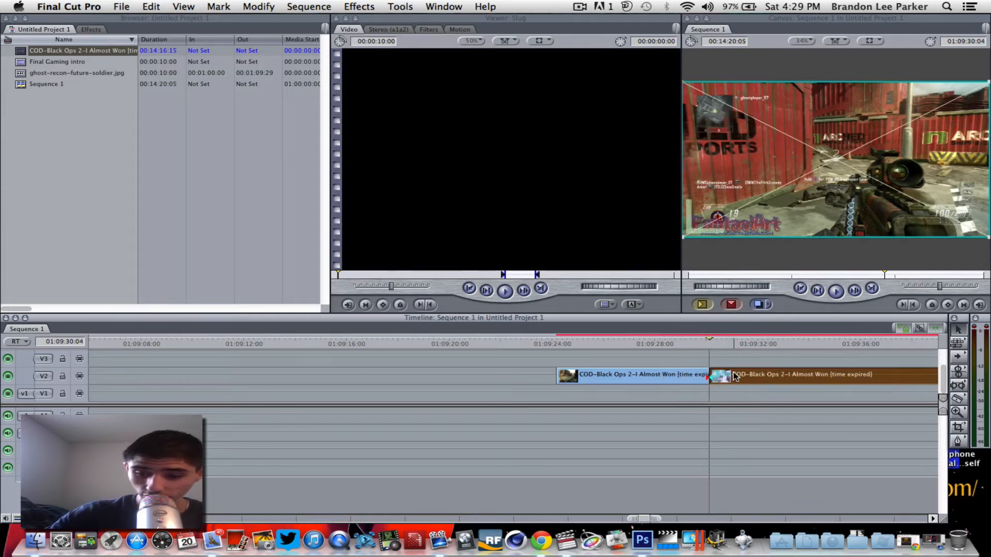
pyautogui.press('Delete')
pyautogui.moveTo(622, 376); pyautogui.dragTo(67, 377)
# Place the gameplay clip at the start of V2 and shrink it from its Canvas corner.
pyautogui.moveTo(158, 372); pyautogui.dragTo(158, 374)
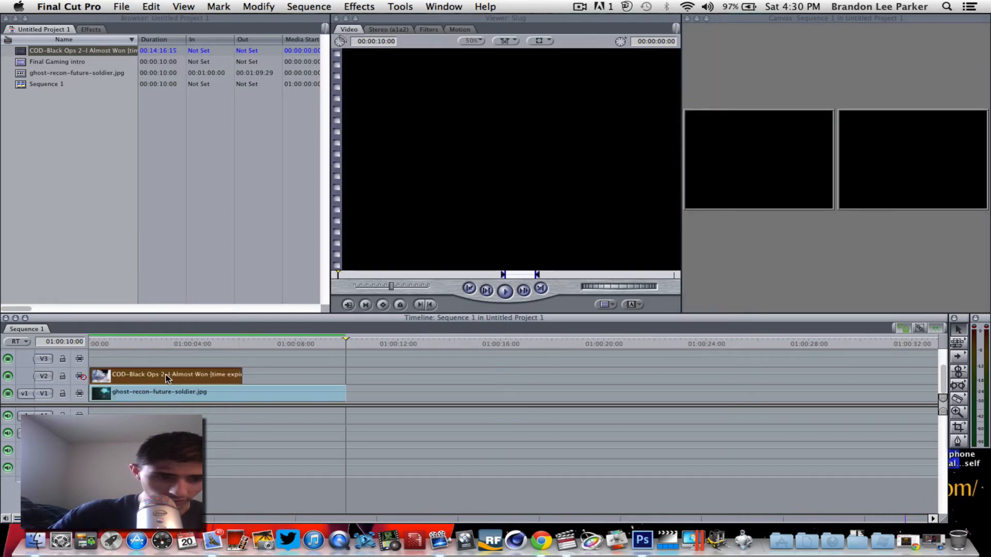
pyautogui.click(161, 341)
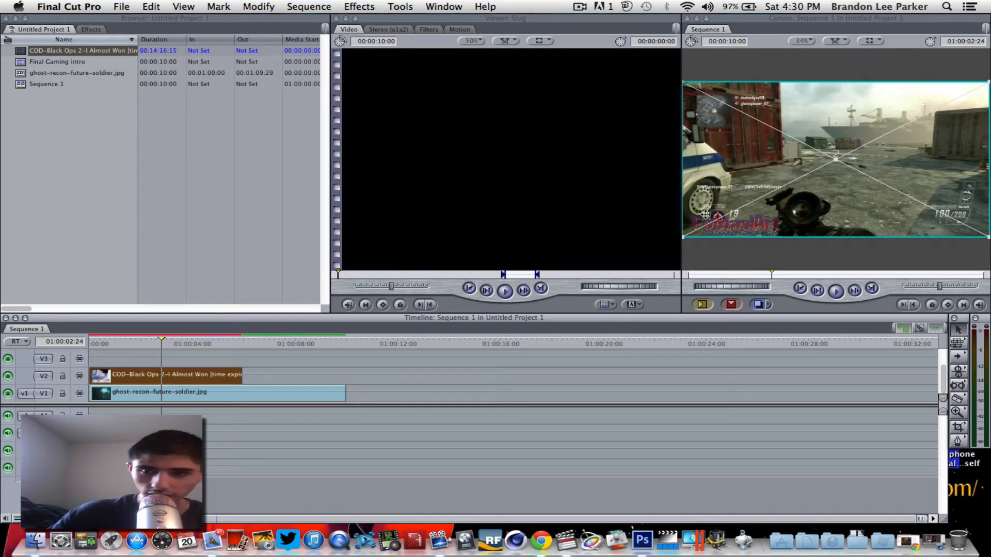
pyautogui.moveTo(684, 82); pyautogui.dragTo(764, 130)
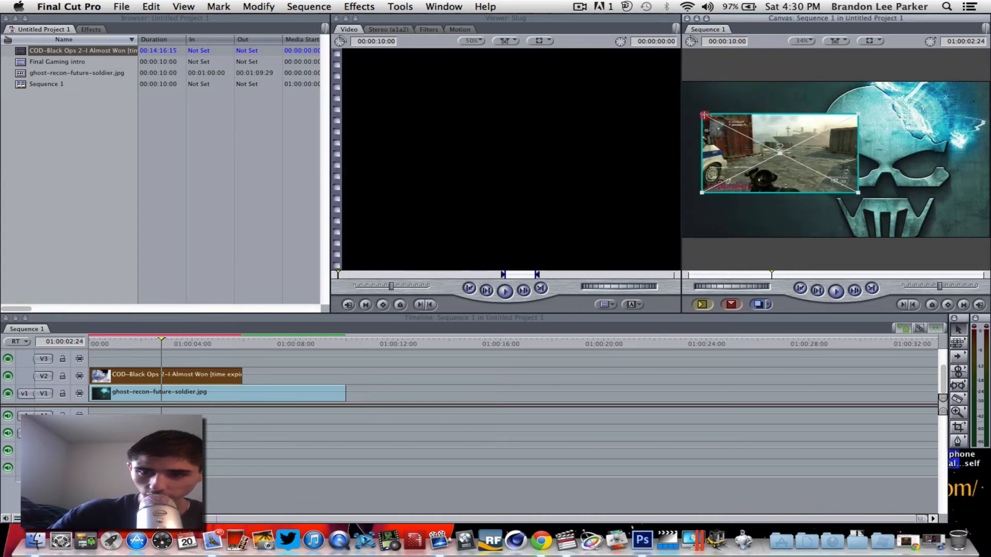
pyautogui.moveTo(704, 114); pyautogui.dragTo(721, 123)
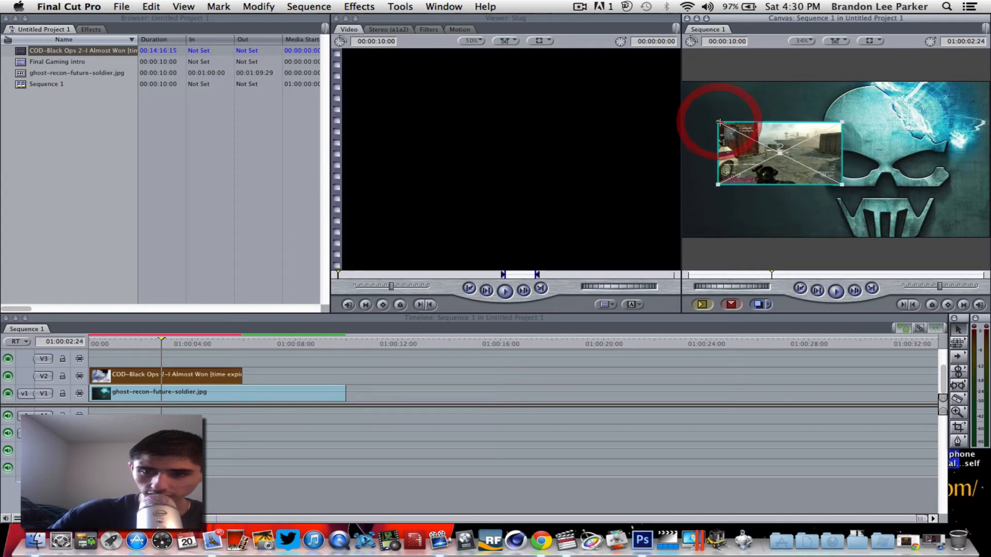
# Move the gameplay box to the top left and drag the Final Gaming intro into the sequence.
pyautogui.click(765, 208)
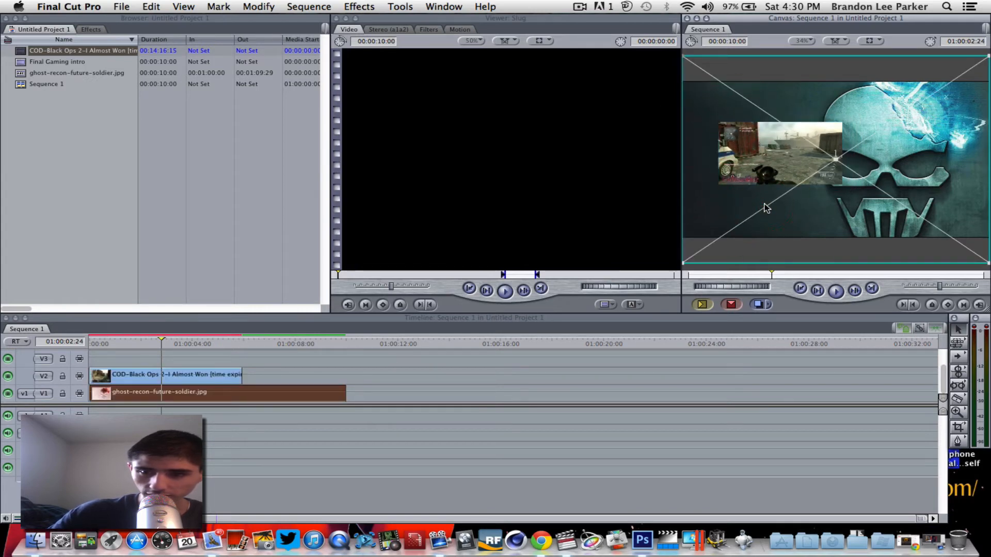
pyautogui.click(741, 167)
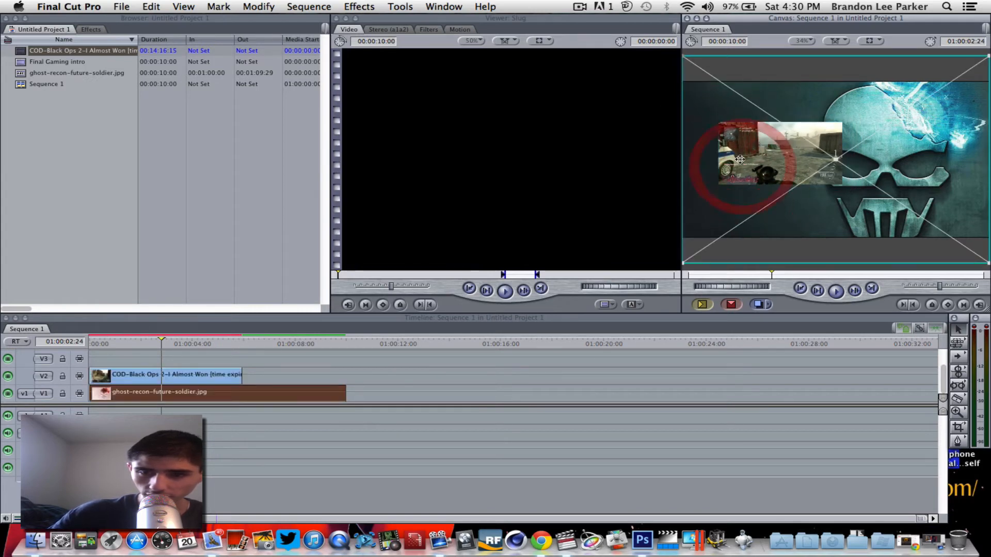
pyautogui.click(187, 374)
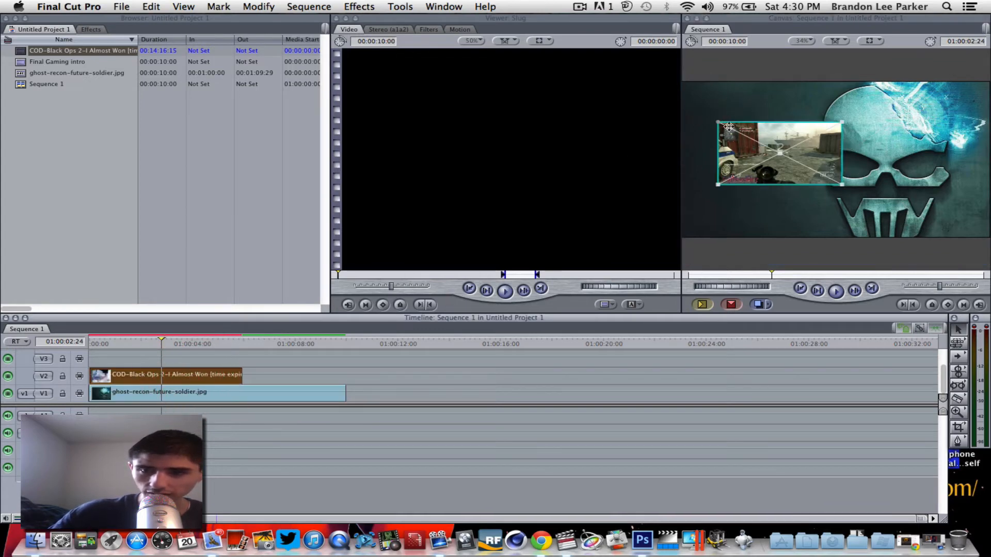
pyautogui.moveTo(736, 127); pyautogui.dragTo(713, 100)
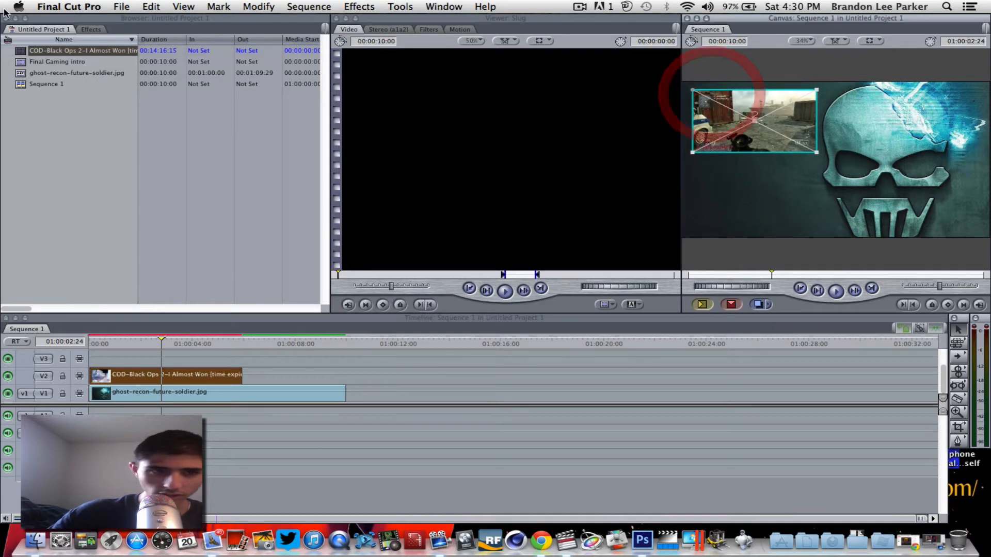
pyautogui.moveTo(57, 62); pyautogui.dragTo(482, 392)
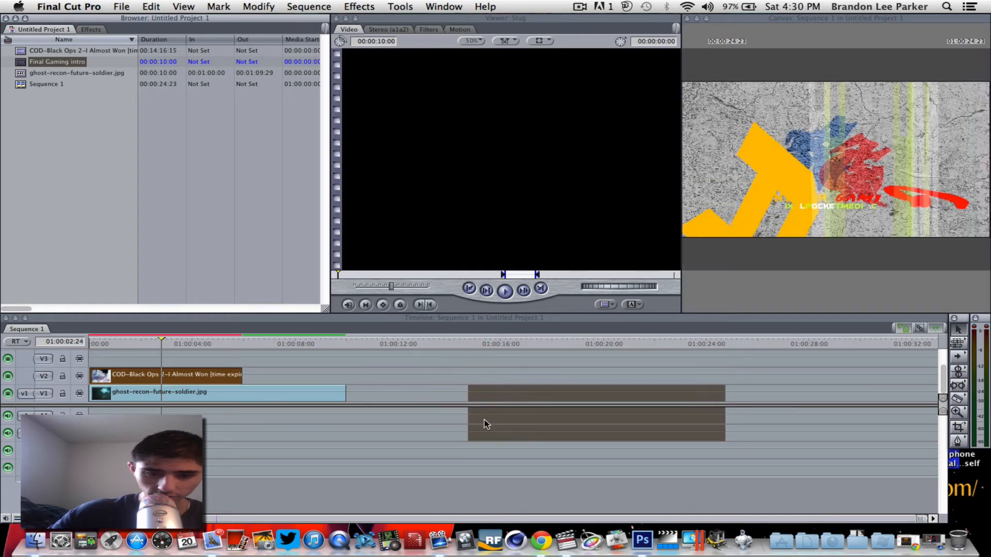
# Put the Final Gaming intro on V3 at the sequence start without its audio.
pyautogui.click(484, 420)
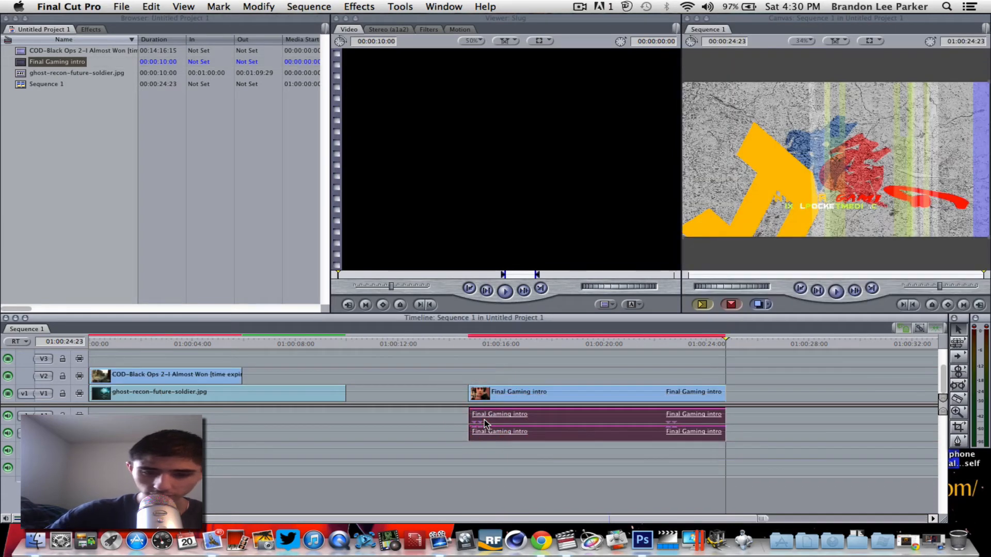
pyautogui.click(447, 426)
pyautogui.click(500, 420)
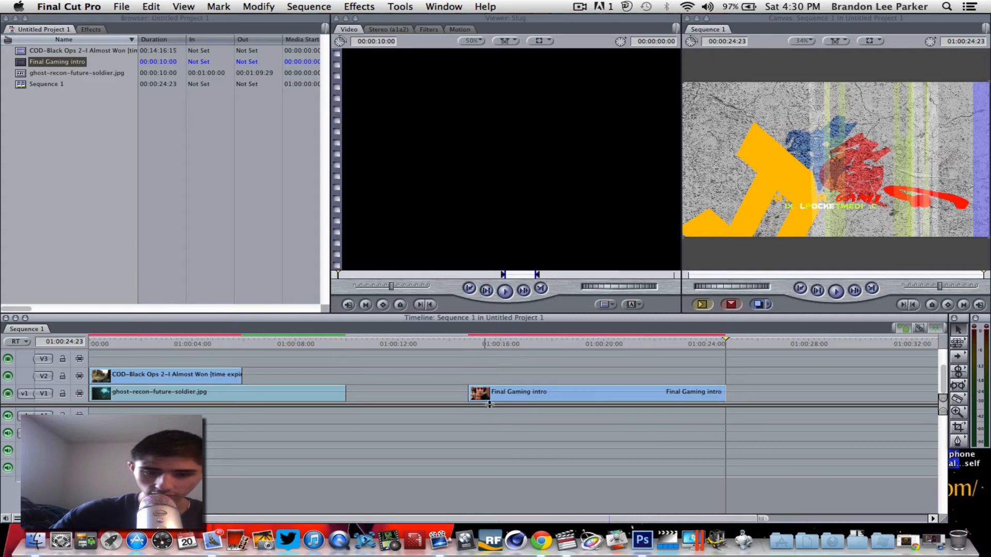
pyautogui.moveTo(490, 395); pyautogui.dragTo(126, 369)
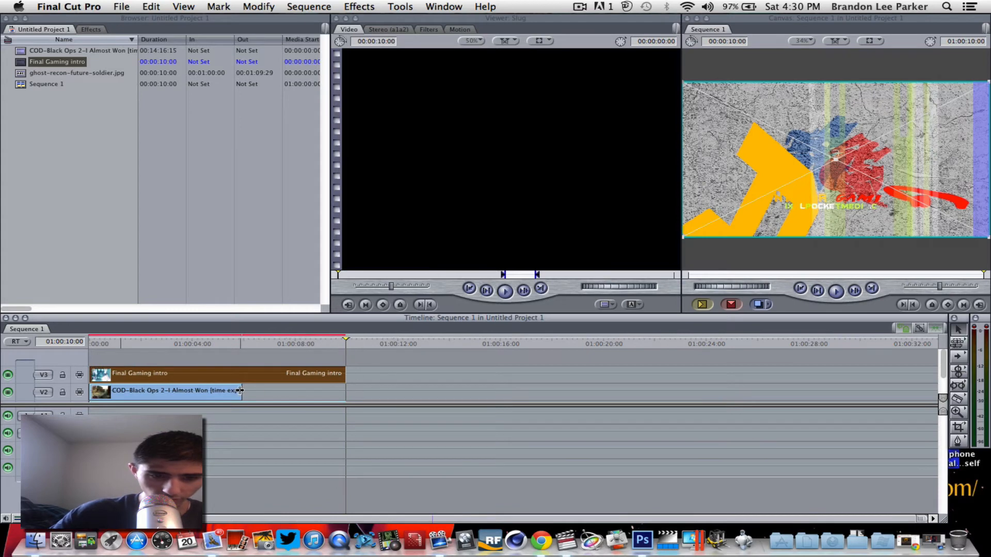
# Extend the gameplay clip to 10 seconds and shrink the intro into a box below the gameplay box.
pyautogui.moveTo(242, 391); pyautogui.dragTo(344, 391)
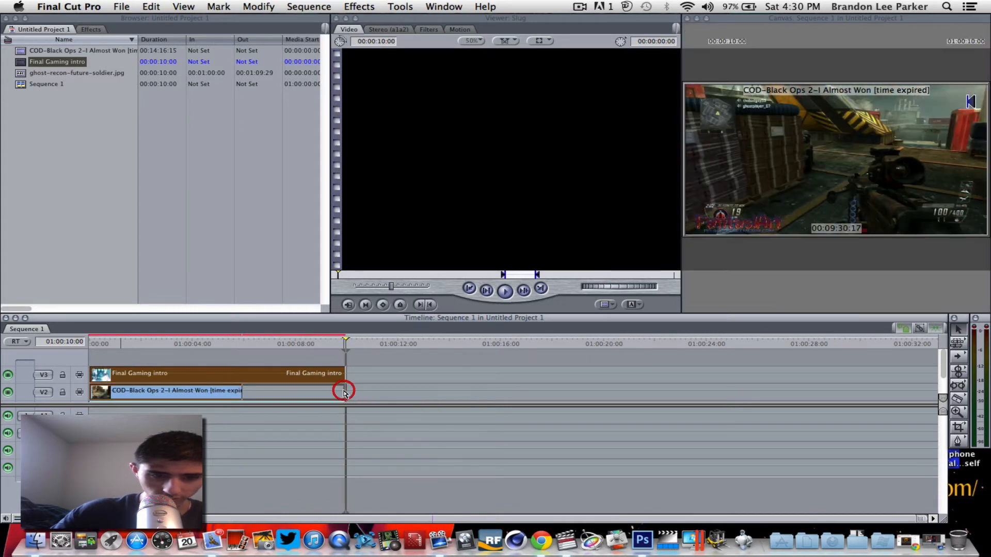
pyautogui.scroll(-1, 355, 373)
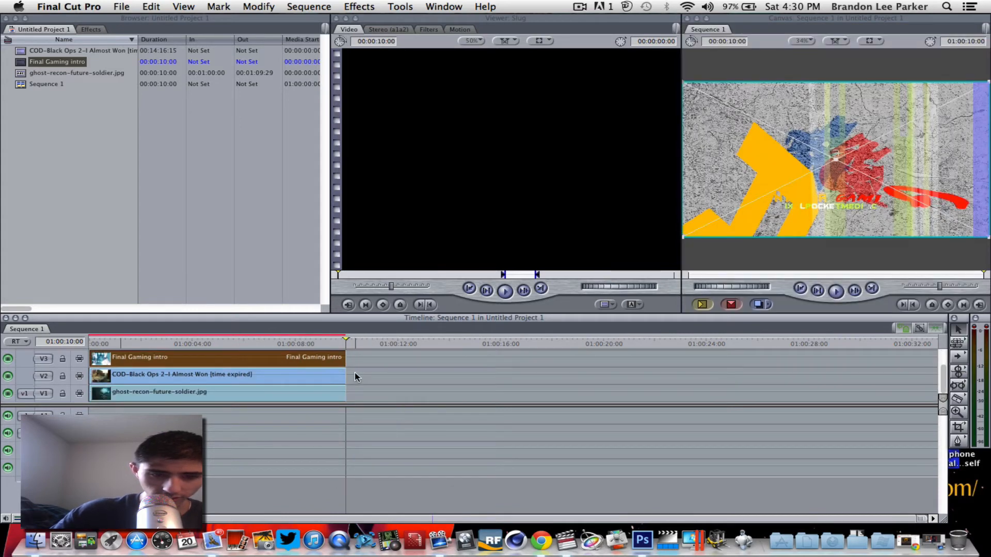
pyautogui.click(283, 344)
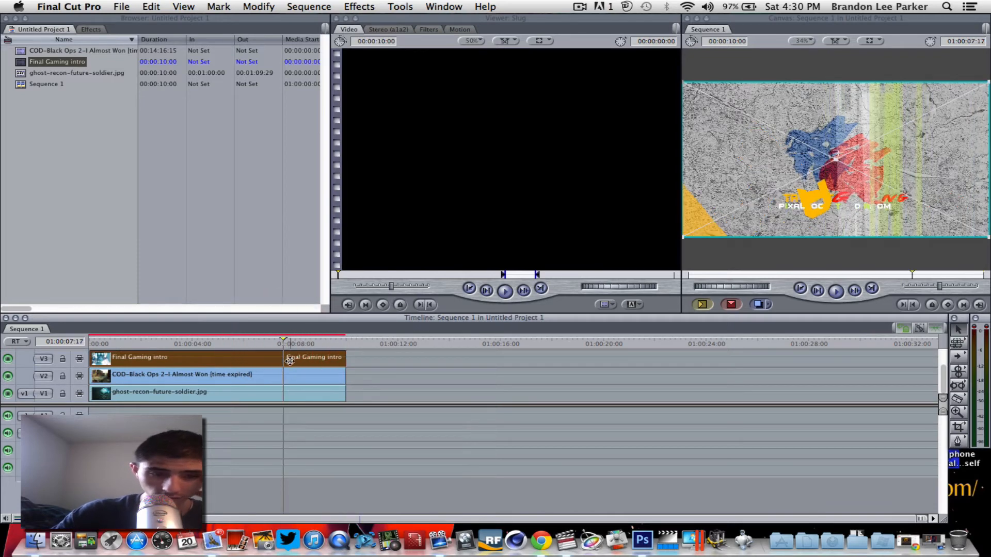
pyautogui.click(283, 378)
pyautogui.click(283, 361)
pyautogui.click(282, 377)
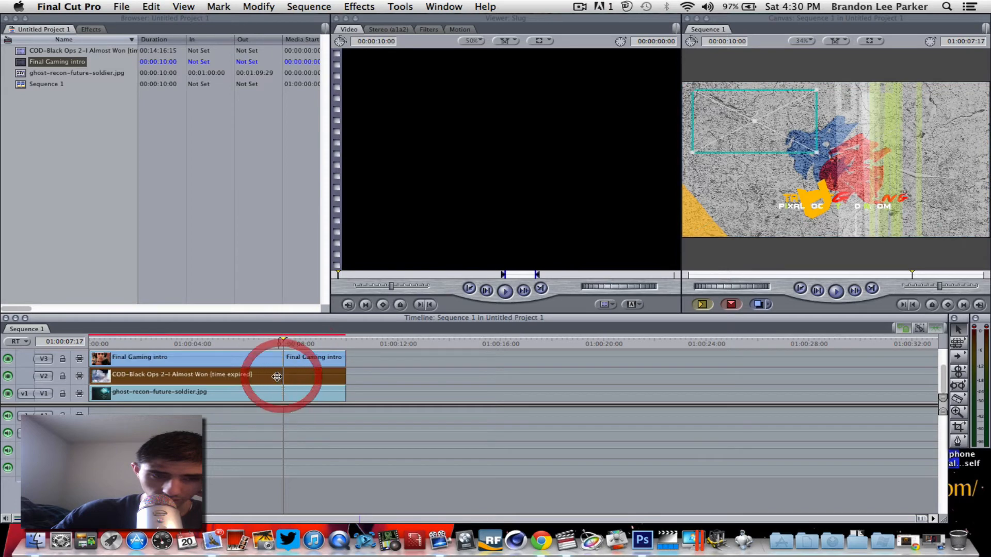
pyautogui.click(276, 365)
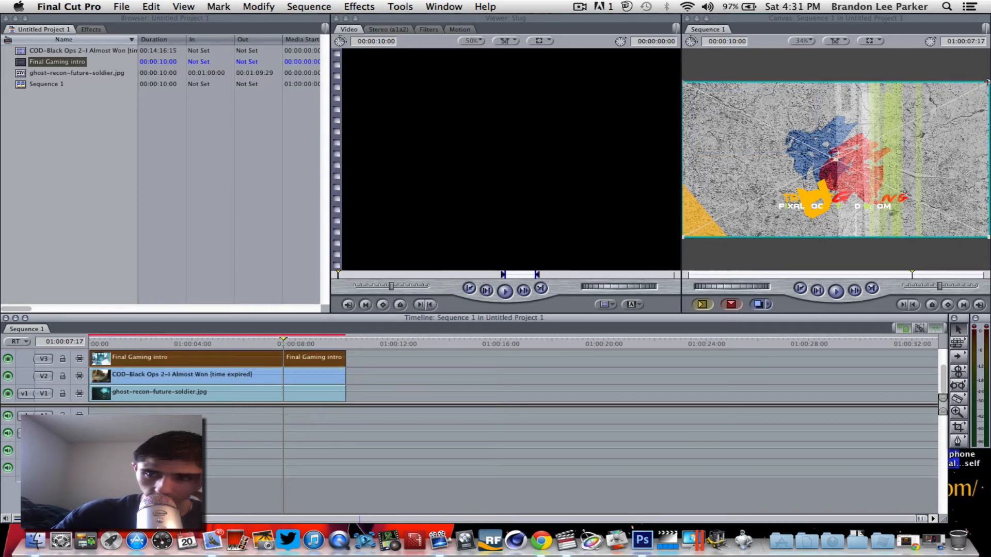
pyautogui.moveTo(988, 82); pyautogui.dragTo(818, 162)
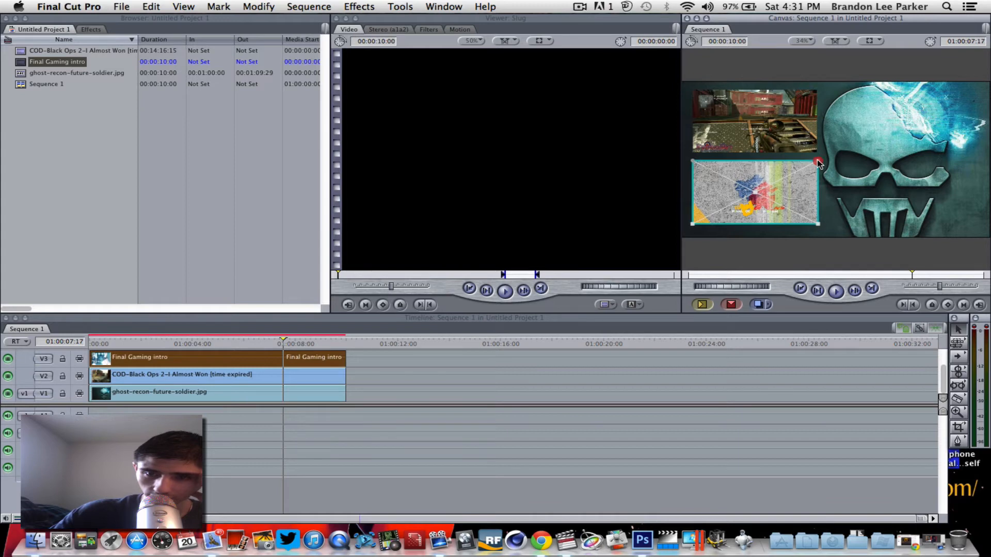
# Scale the Final Gaming intro clip down into a small box beneath the gameplay box, then deselect to preview.
pyautogui.click(843, 159)
pyautogui.click(801, 133)
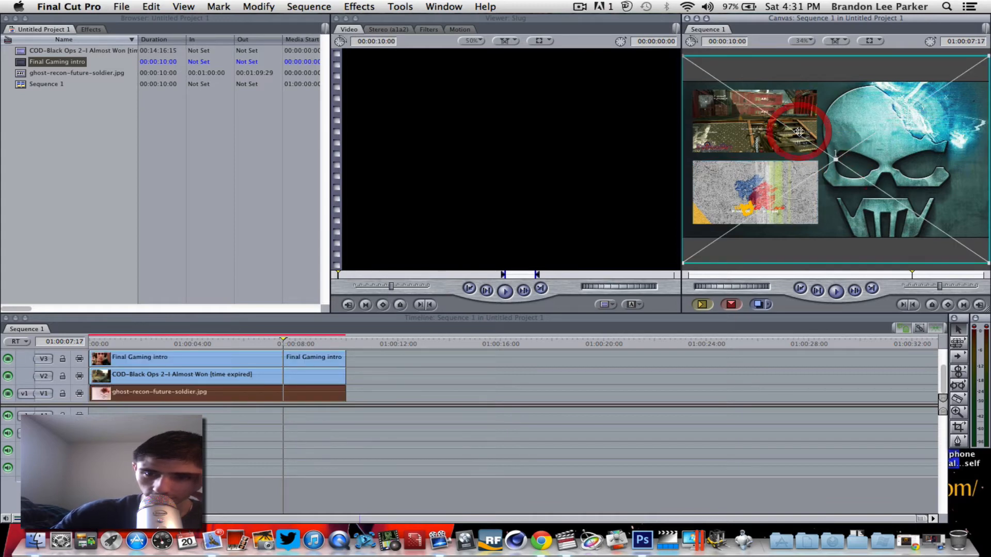
pyautogui.click(772, 177)
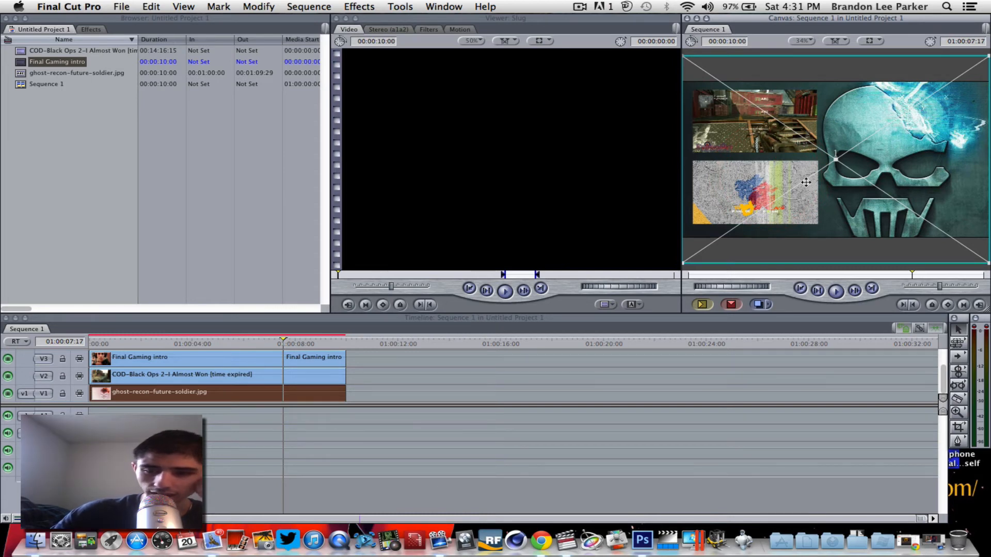
pyautogui.click(702, 271)
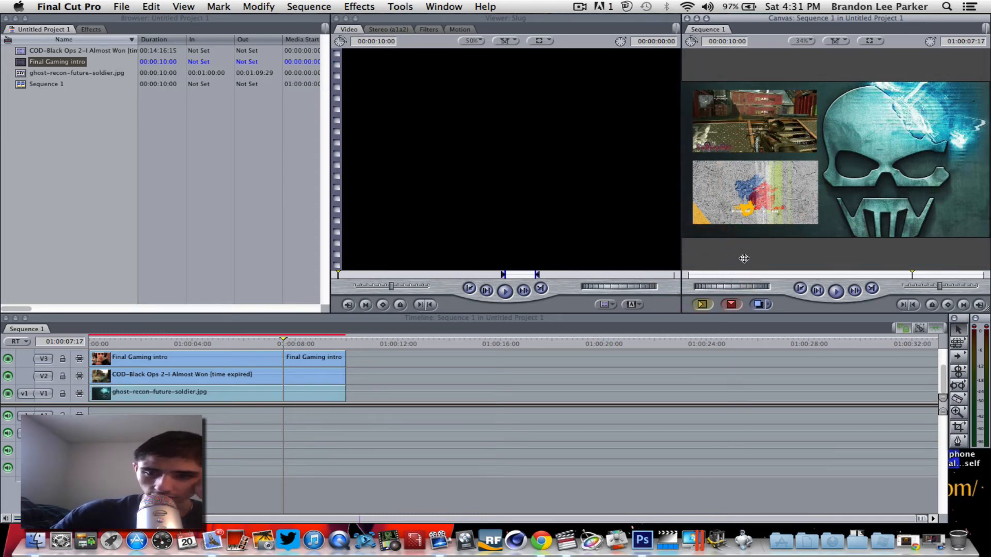